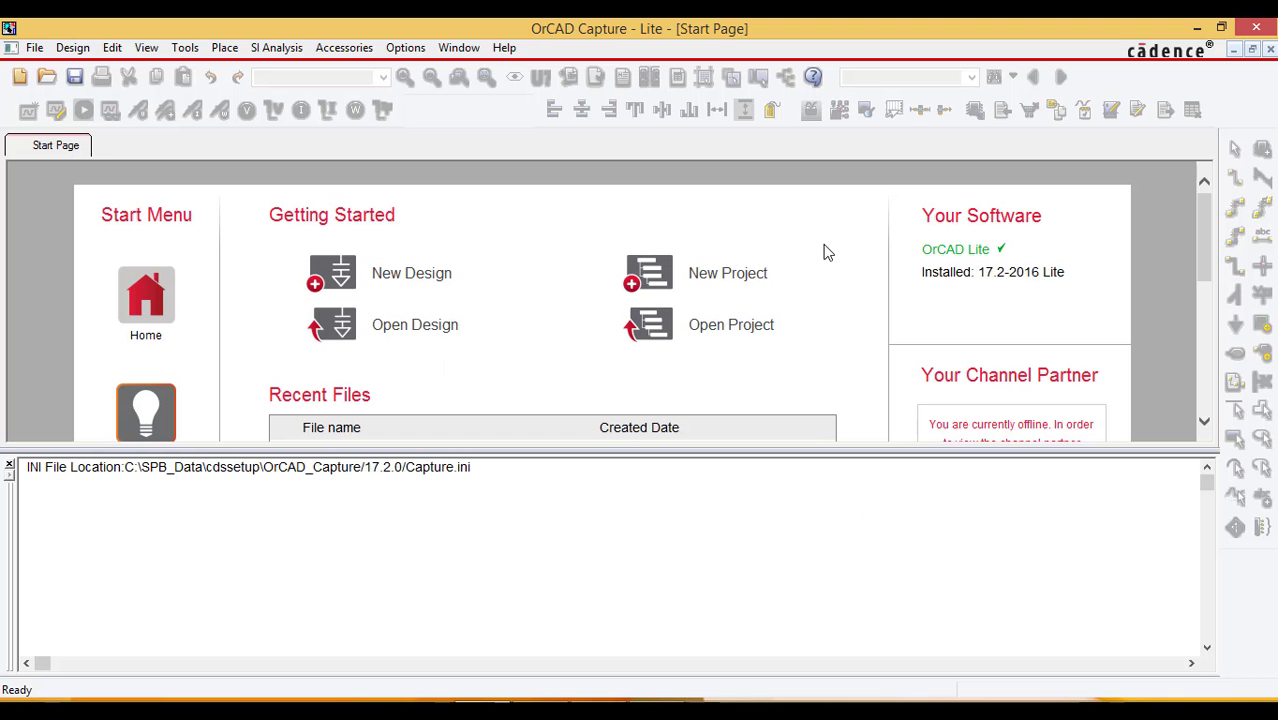
Create the blank PSpice Analog project 'relaxosc' in D:\PSpice works
left_click(733, 273)
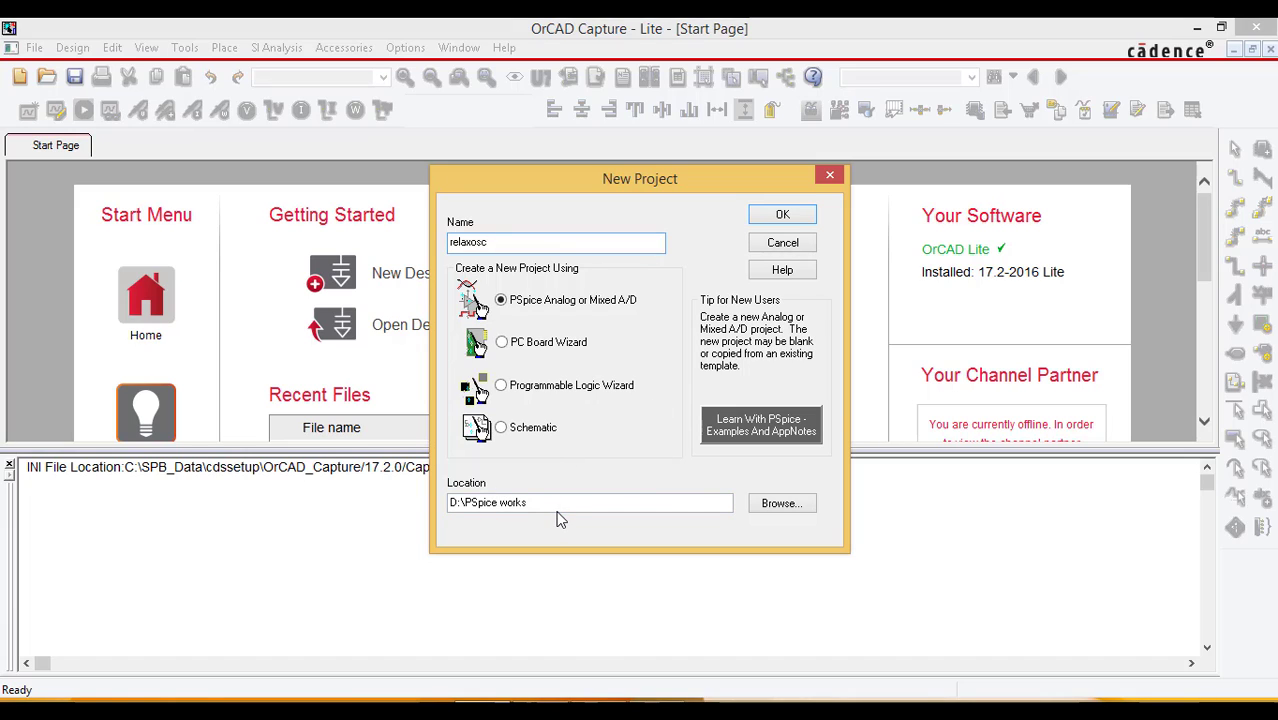
left_click(785, 216)
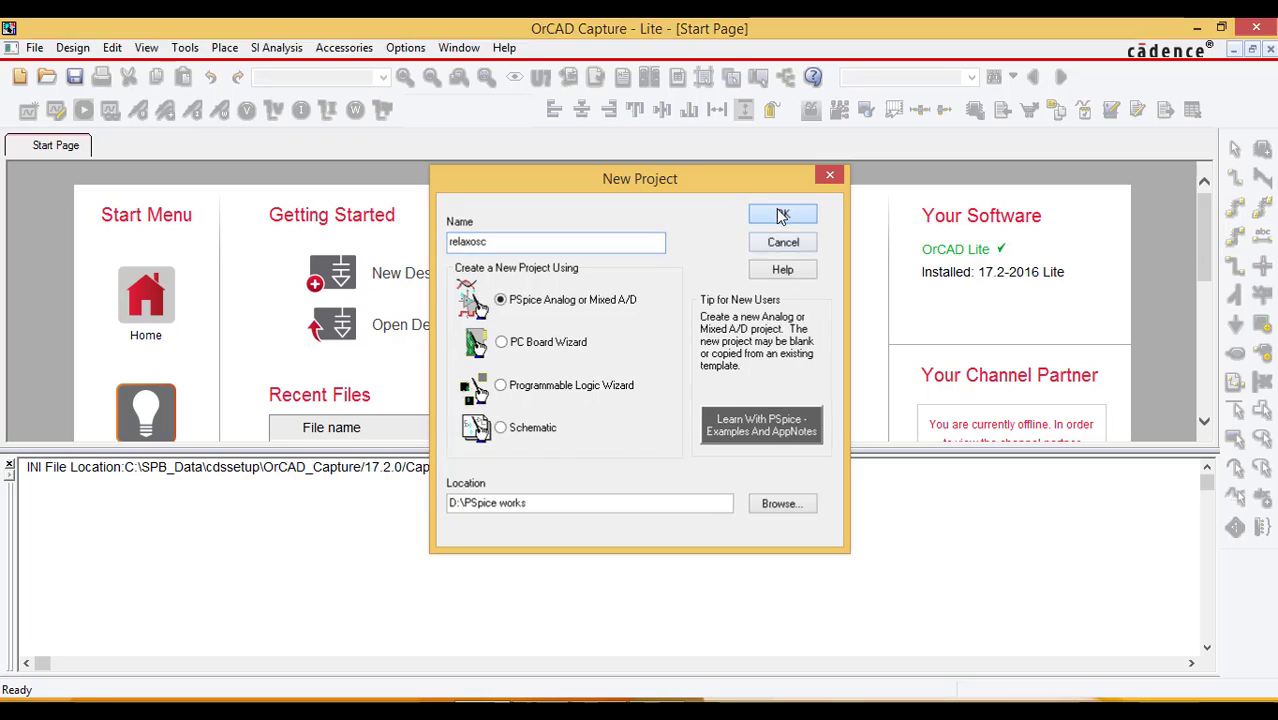
left_click(531, 401)
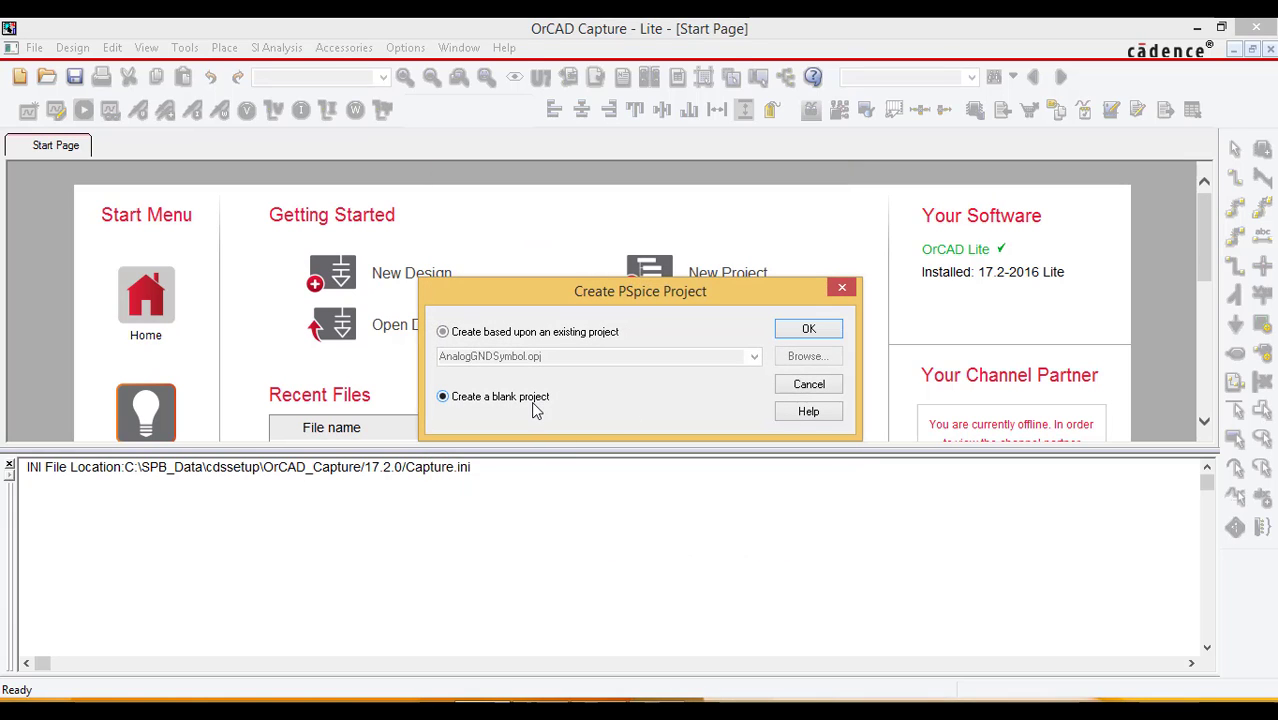
left_click(812, 331)
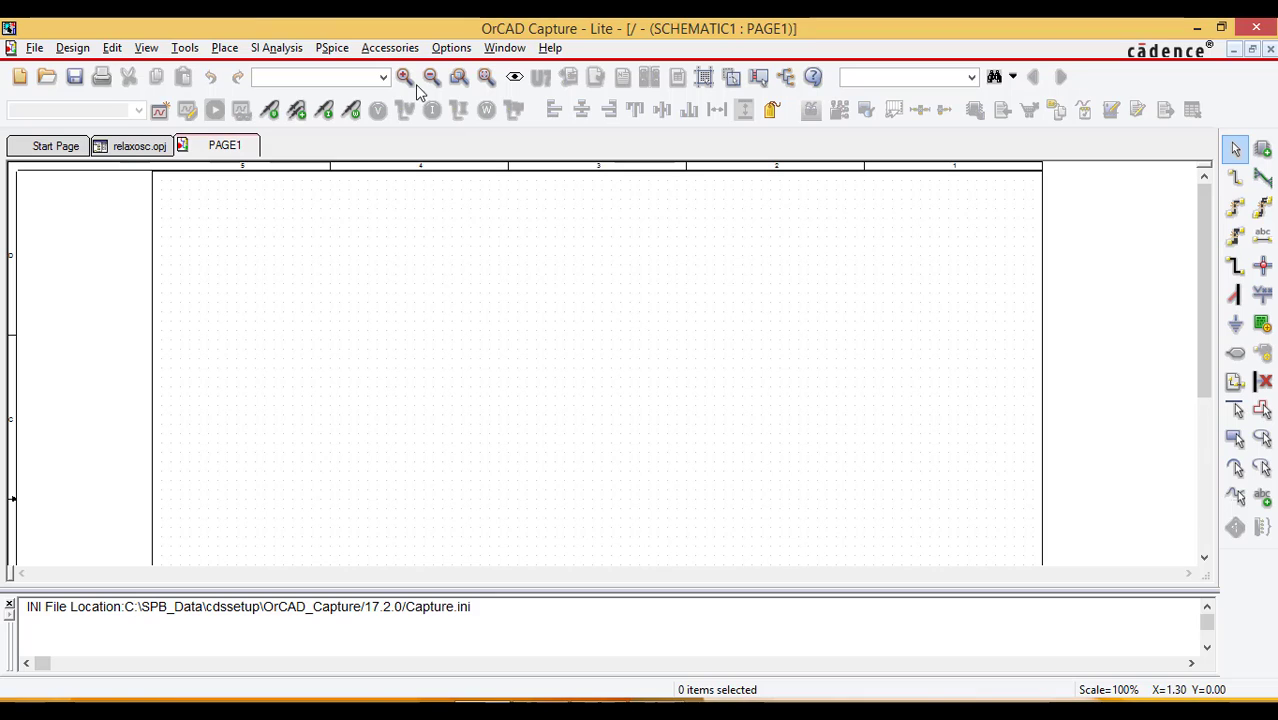
Search for ua741 and place the uA741/EVAL op-amp as U1 on PAGE1
left_click(226, 50)
left_click(234, 108)
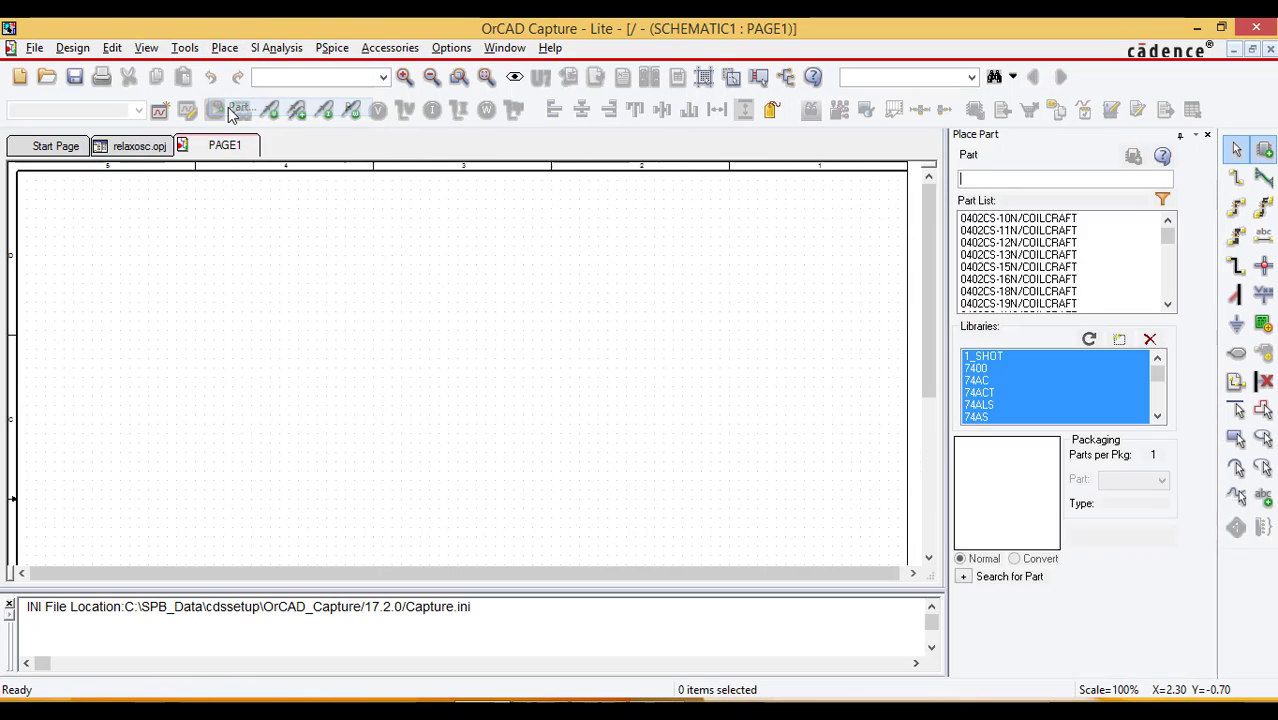
left_click(971, 181)
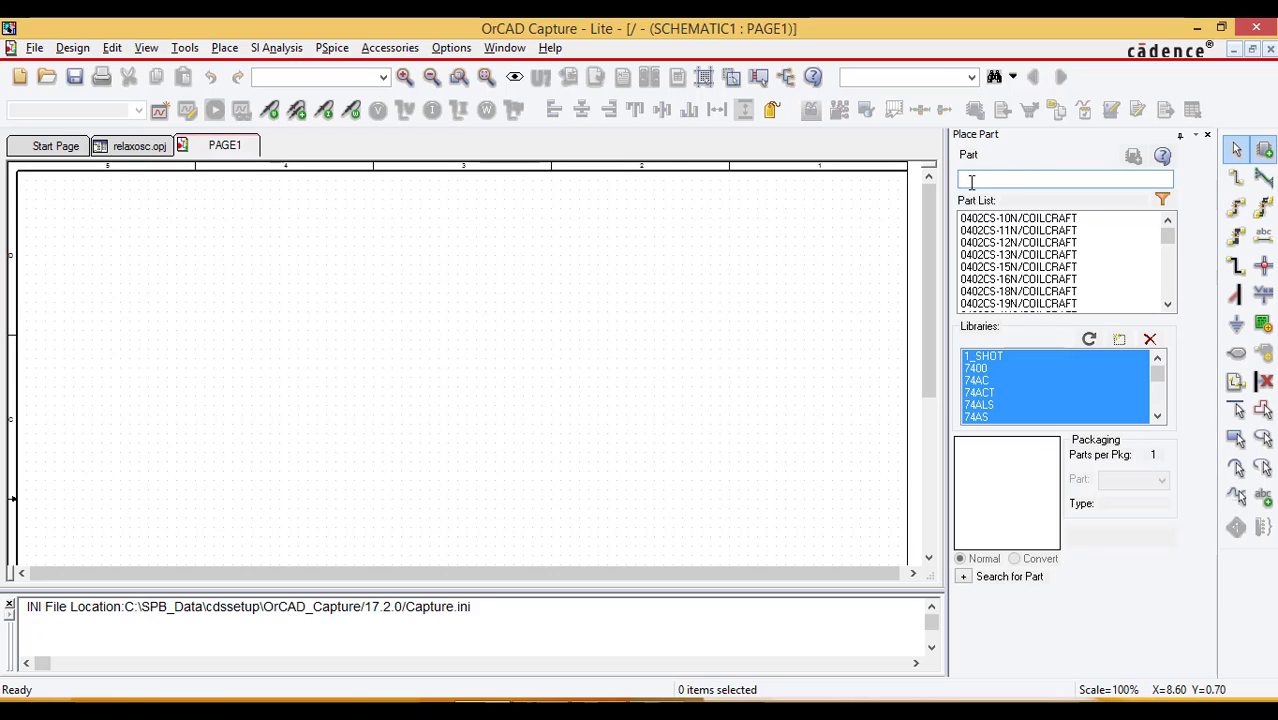
type("ua")
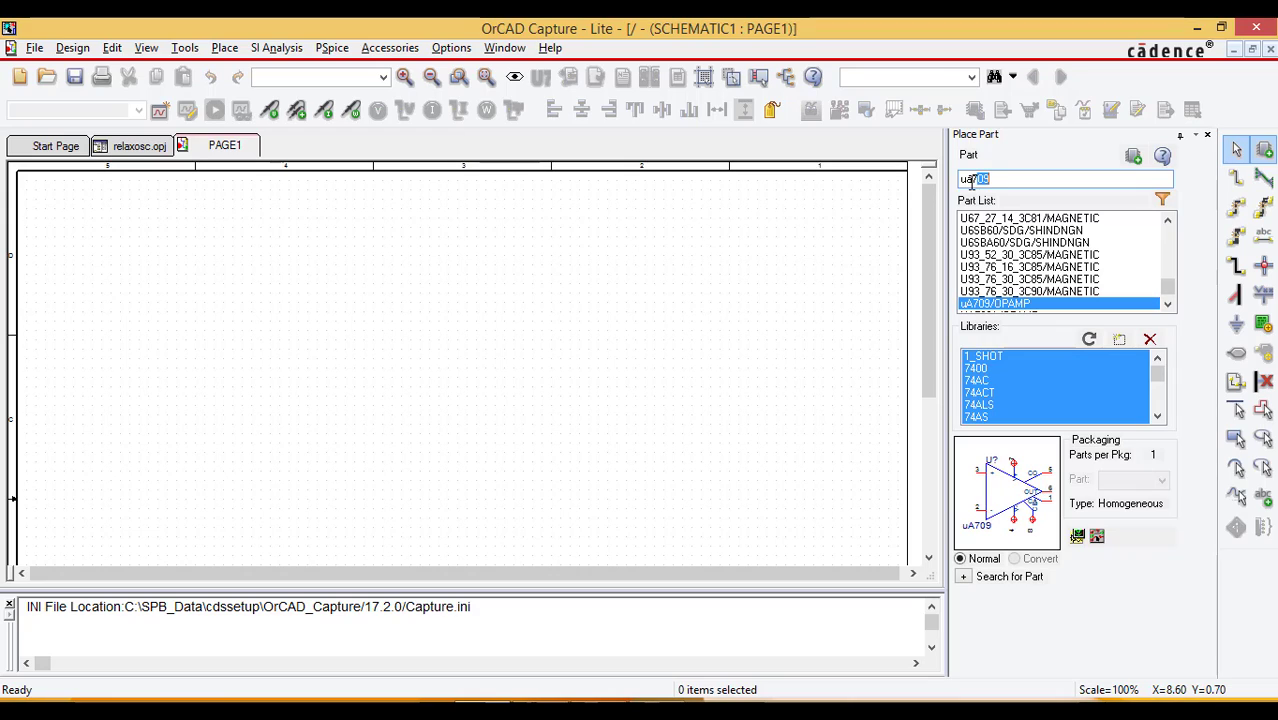
type("741")
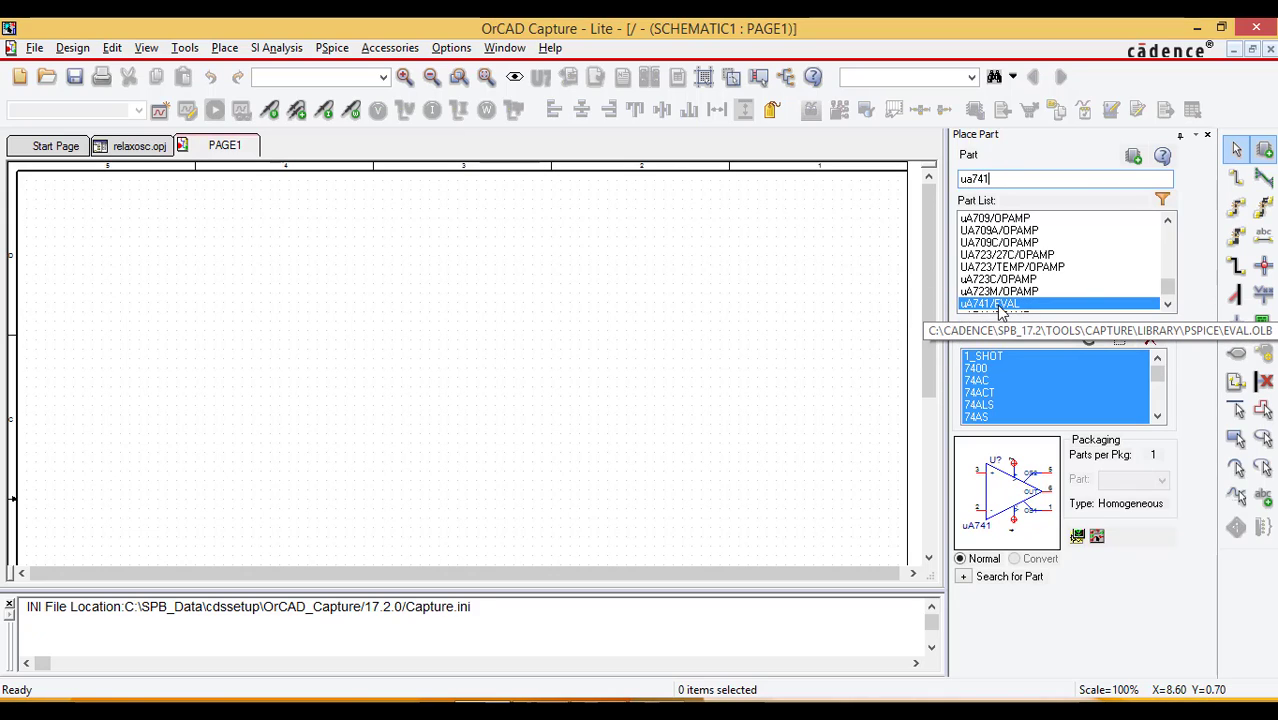
double_click(999, 305)
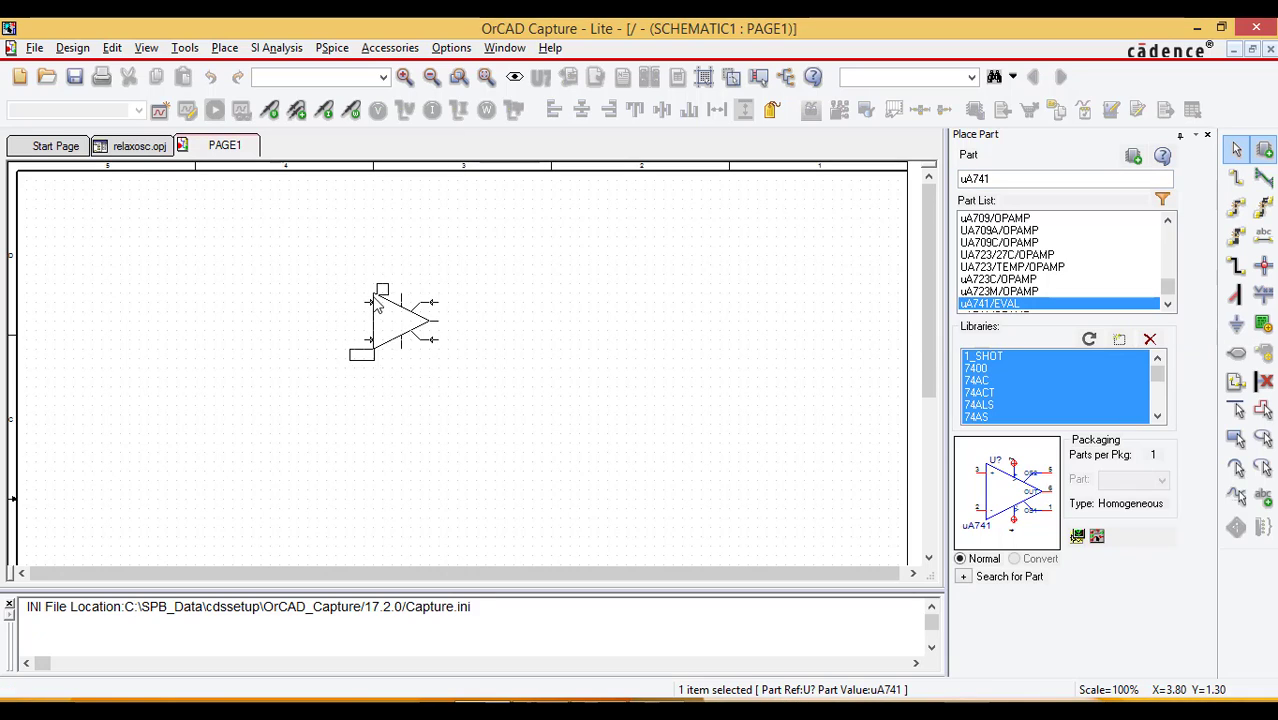
left_click(365, 328)
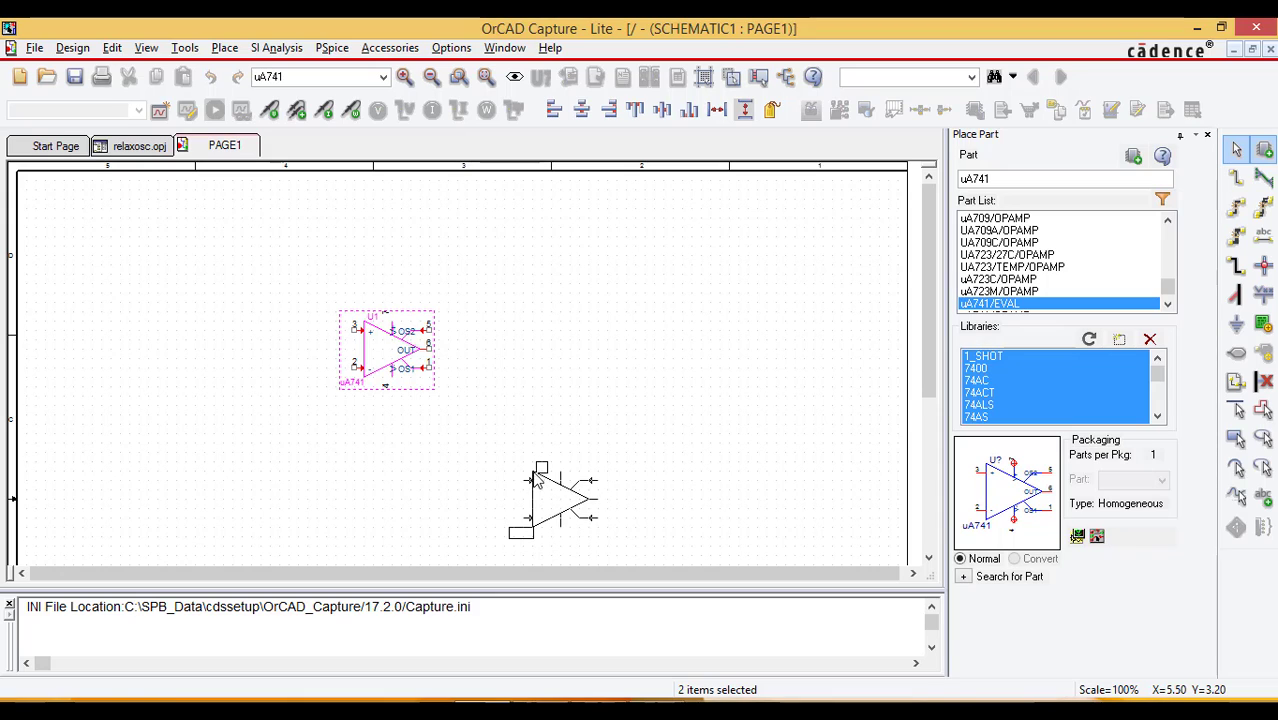
Mirror op-amp U1 vertically
key("Escape")
right_click(388, 350)
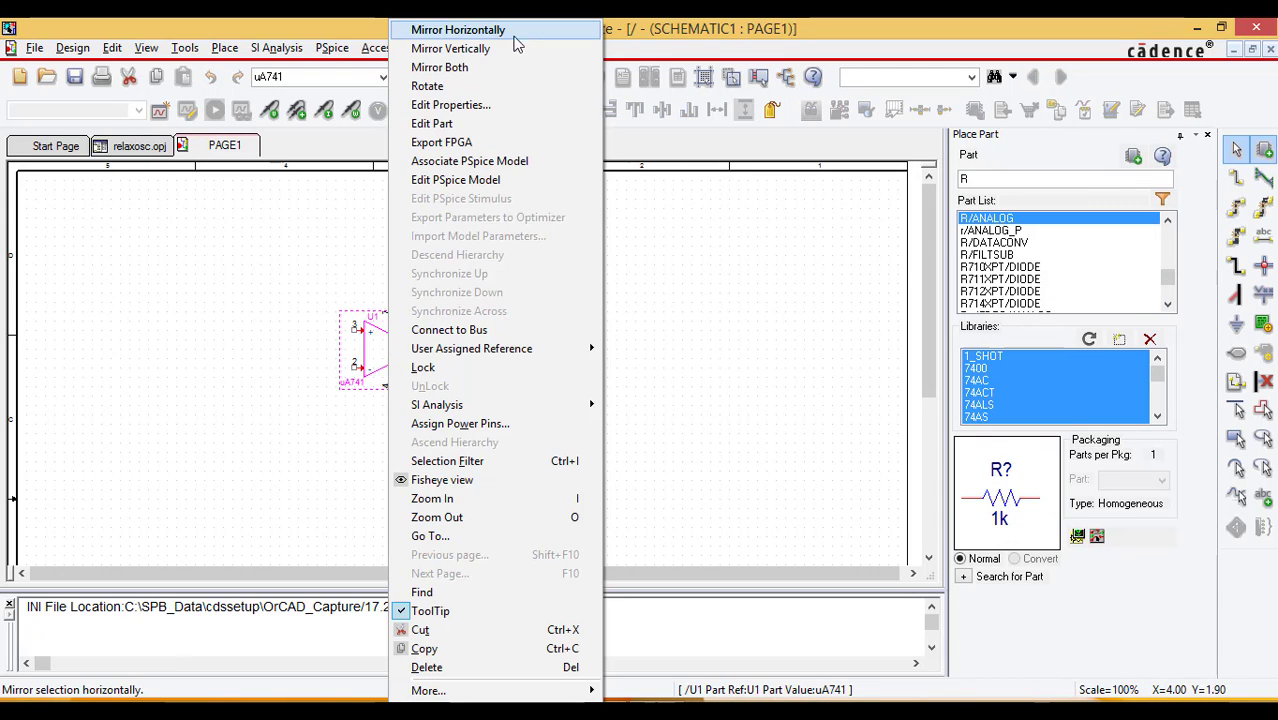
left_click(474, 55)
left_click(522, 450)
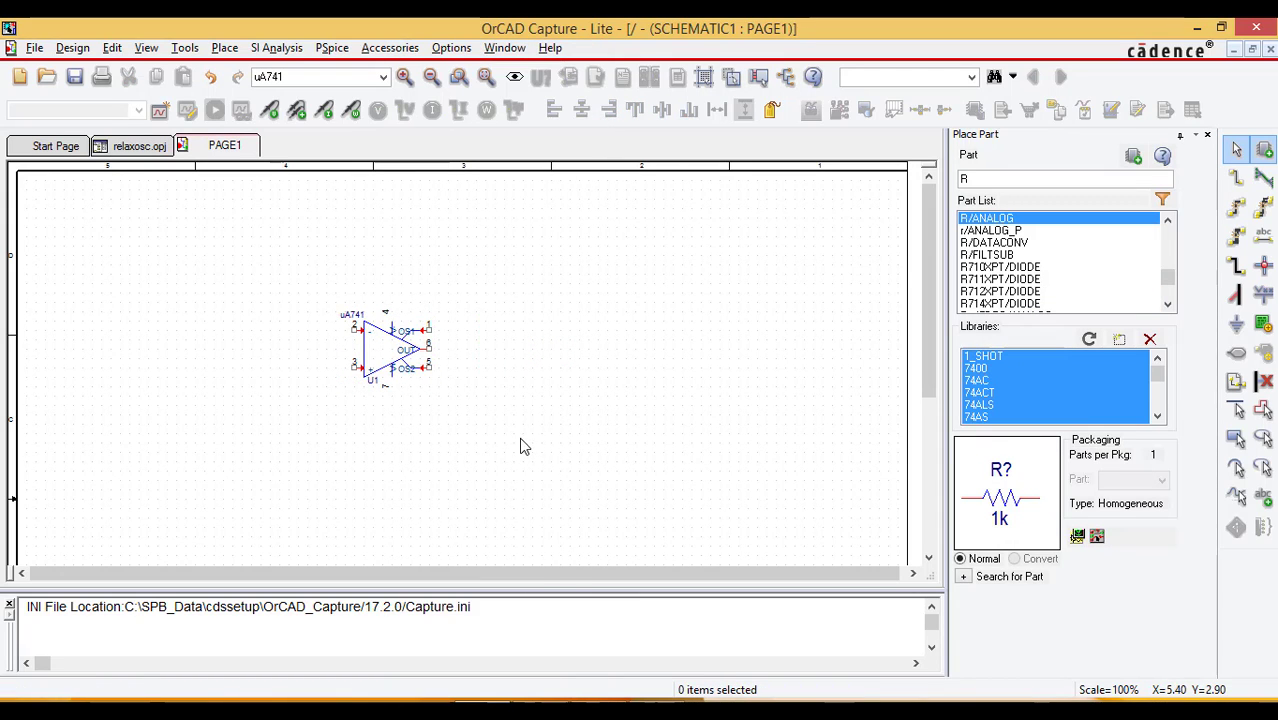
Place 1k resistors R1 above U1, R2 below it, and R3 rotated upright
double_click(990, 218)
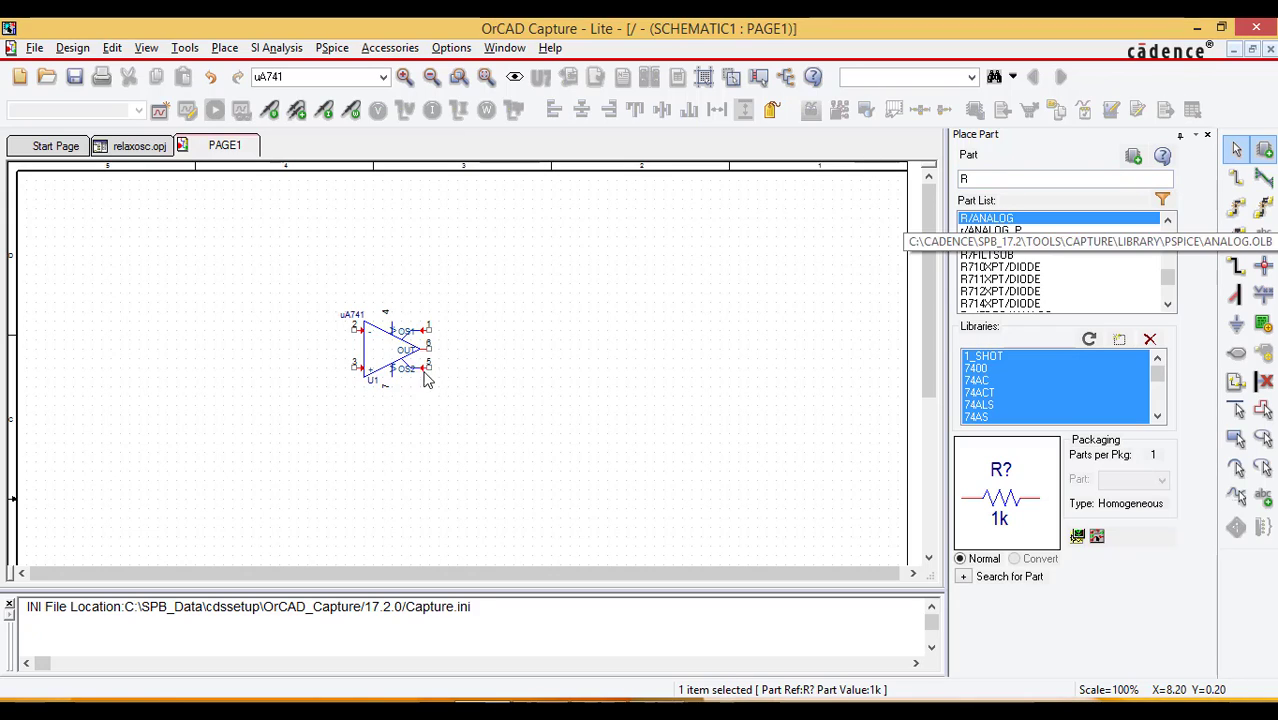
left_click(284, 281)
key("ctrl+z")
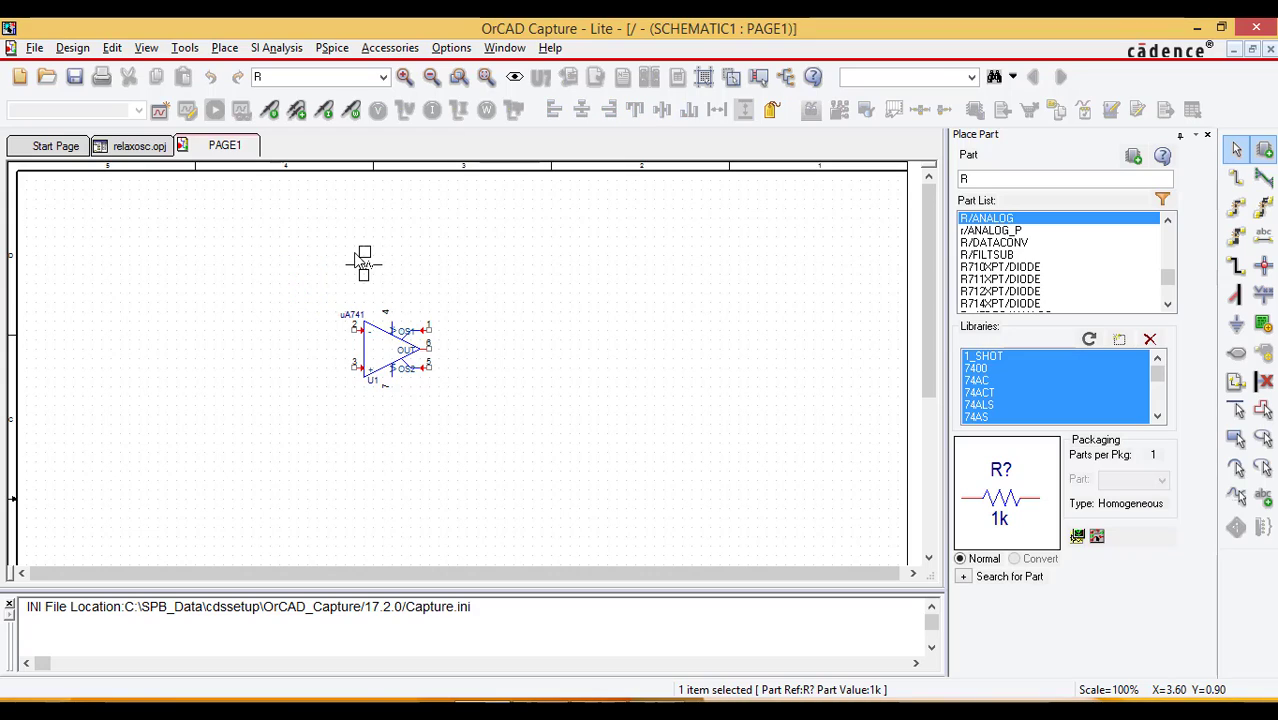
left_click(373, 245)
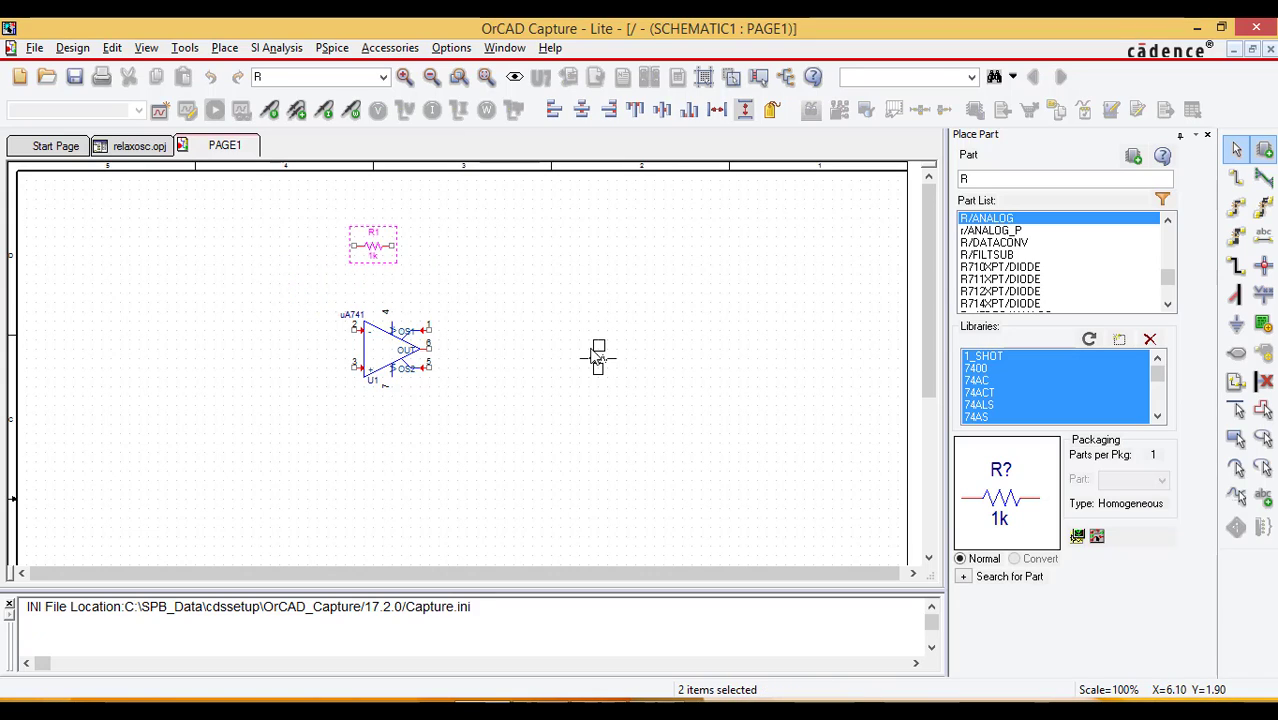
left_click(372, 433)
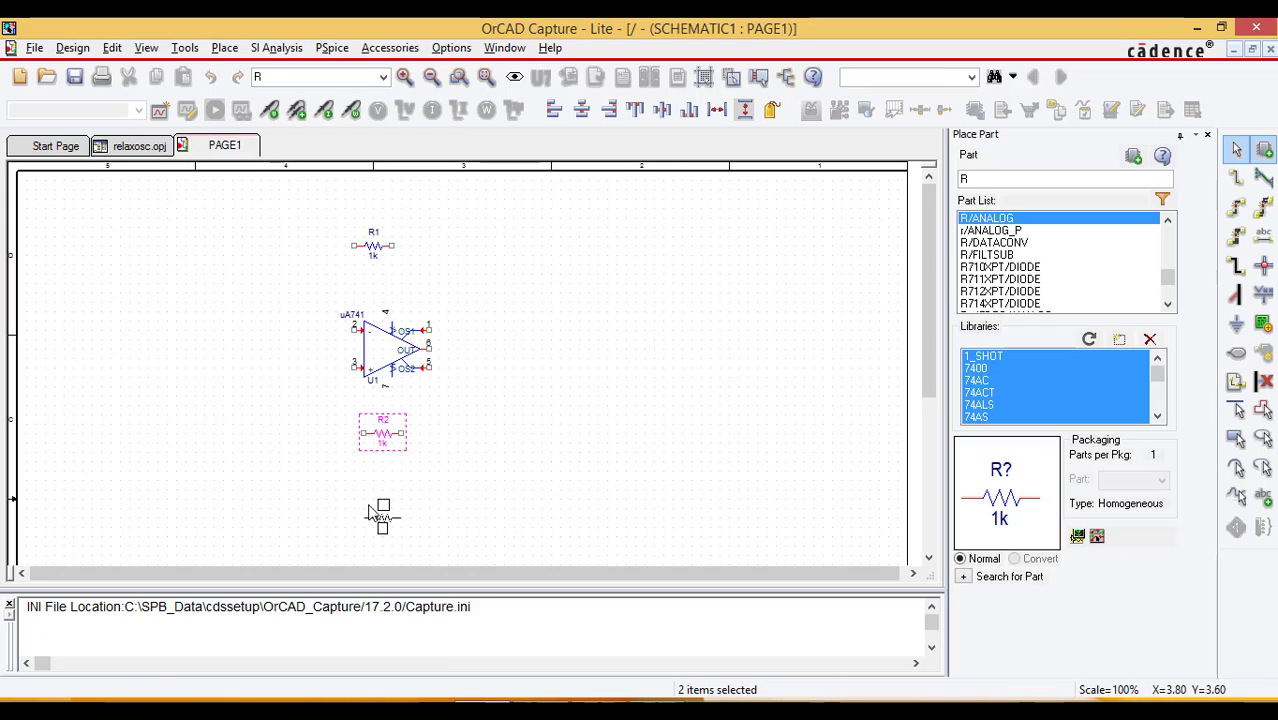
key("Escape")
key("r")
left_click(295, 463)
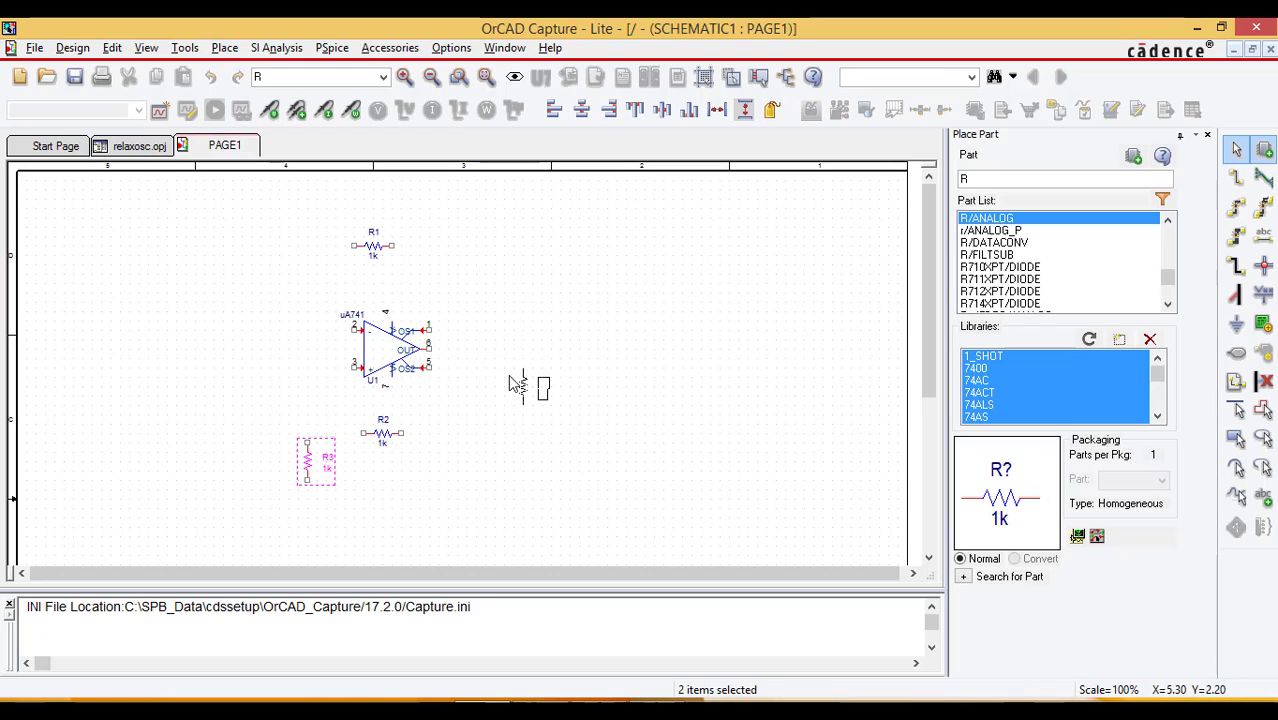
Search the part list for the VDC source
left_click(984, 178)
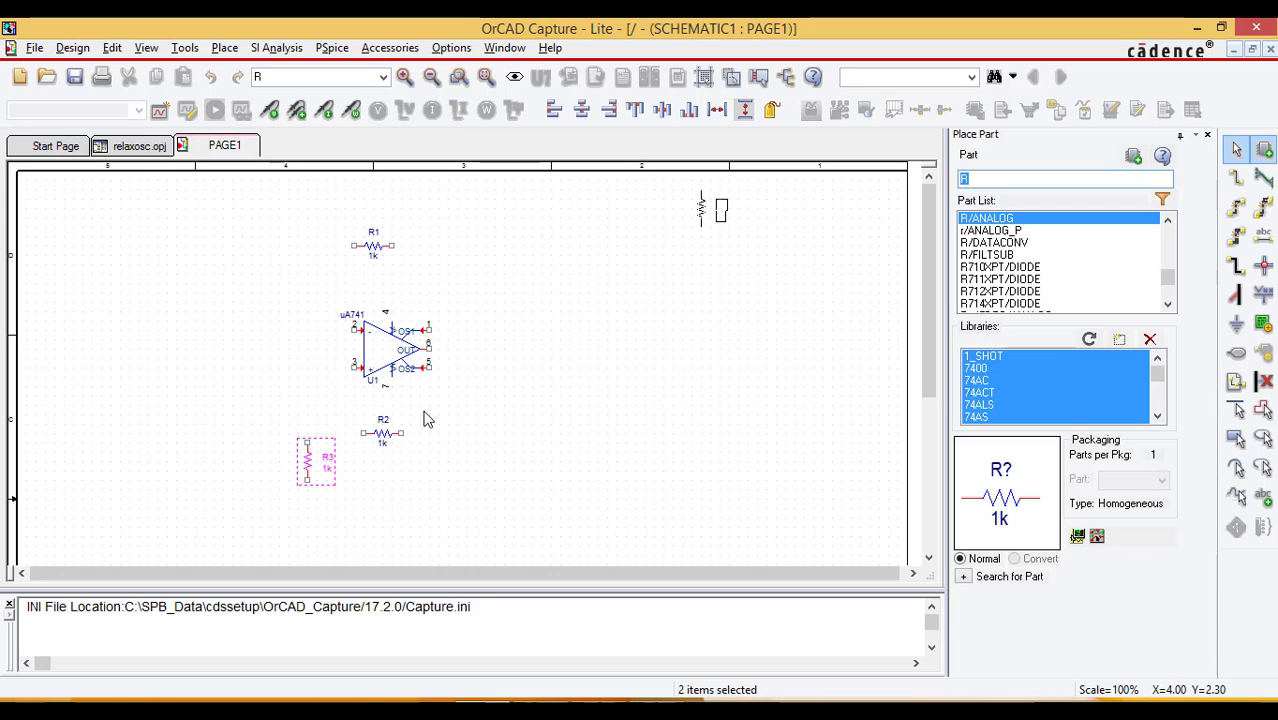
type("VDC")
key("Return")
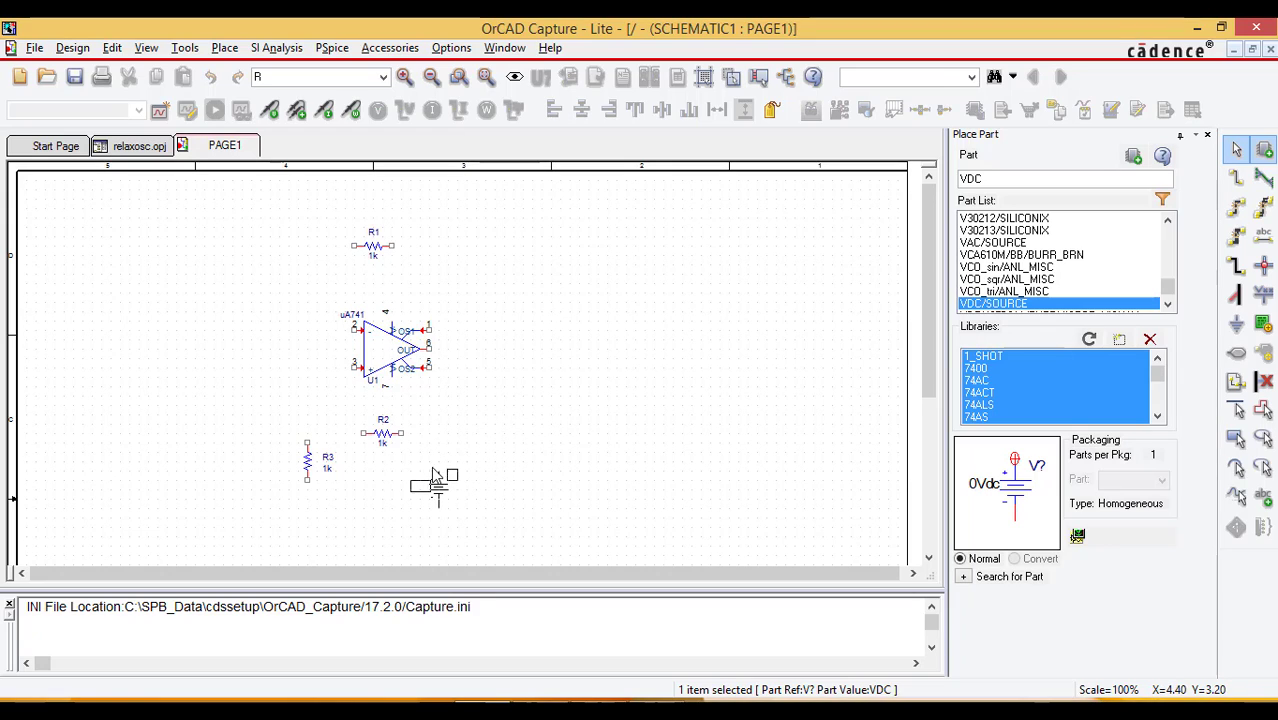
Place DC sources V1 and V2 and the 1n capacitor C1 left of R1
left_click(522, 455)
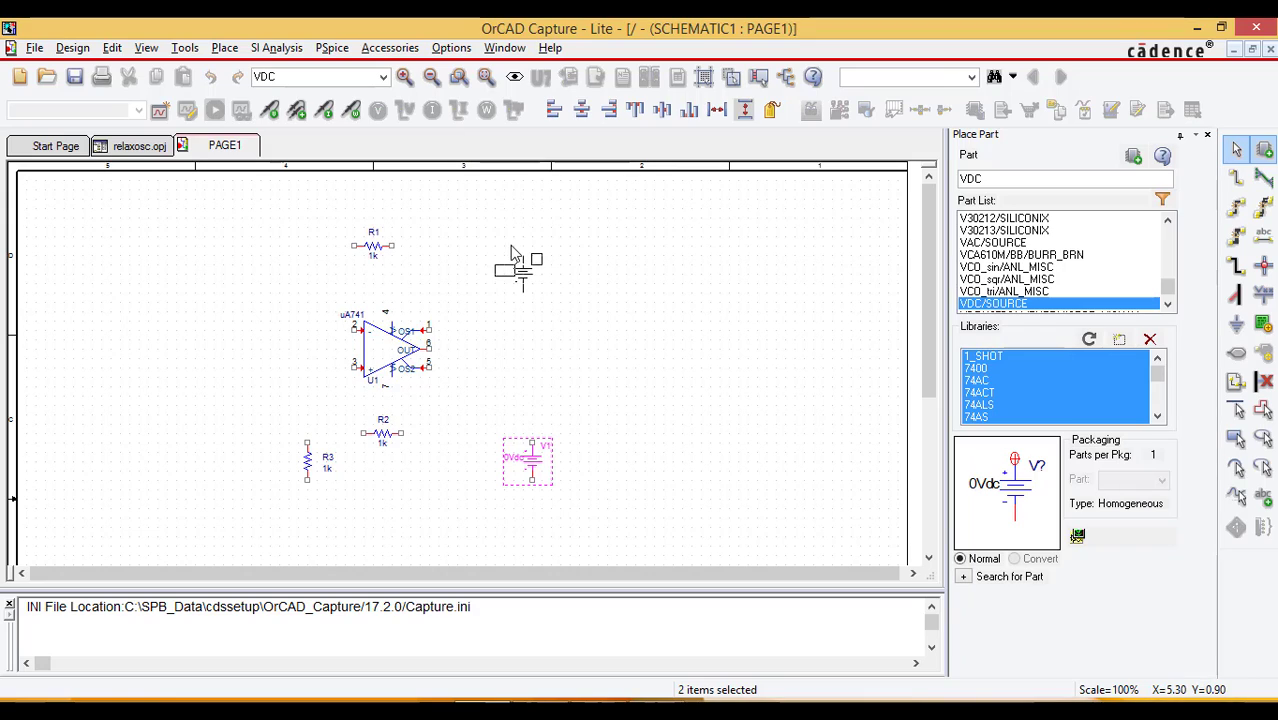
left_click(525, 240)
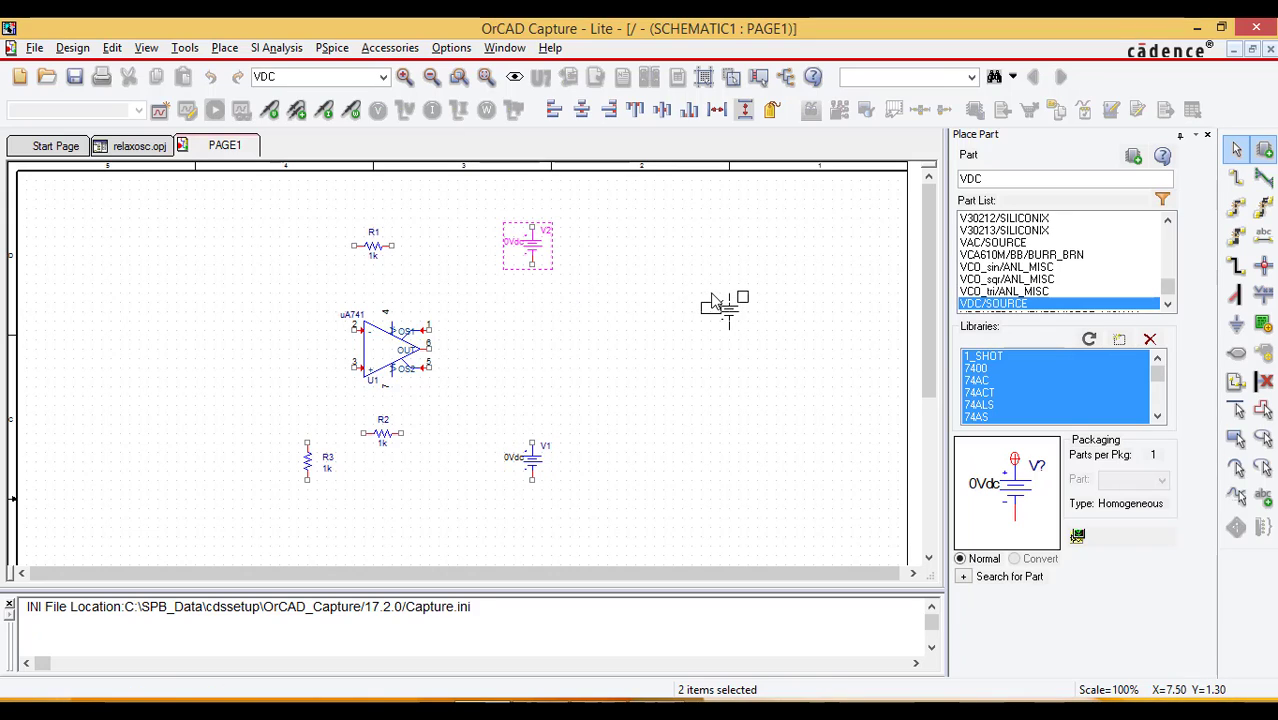
double_click(970, 178)
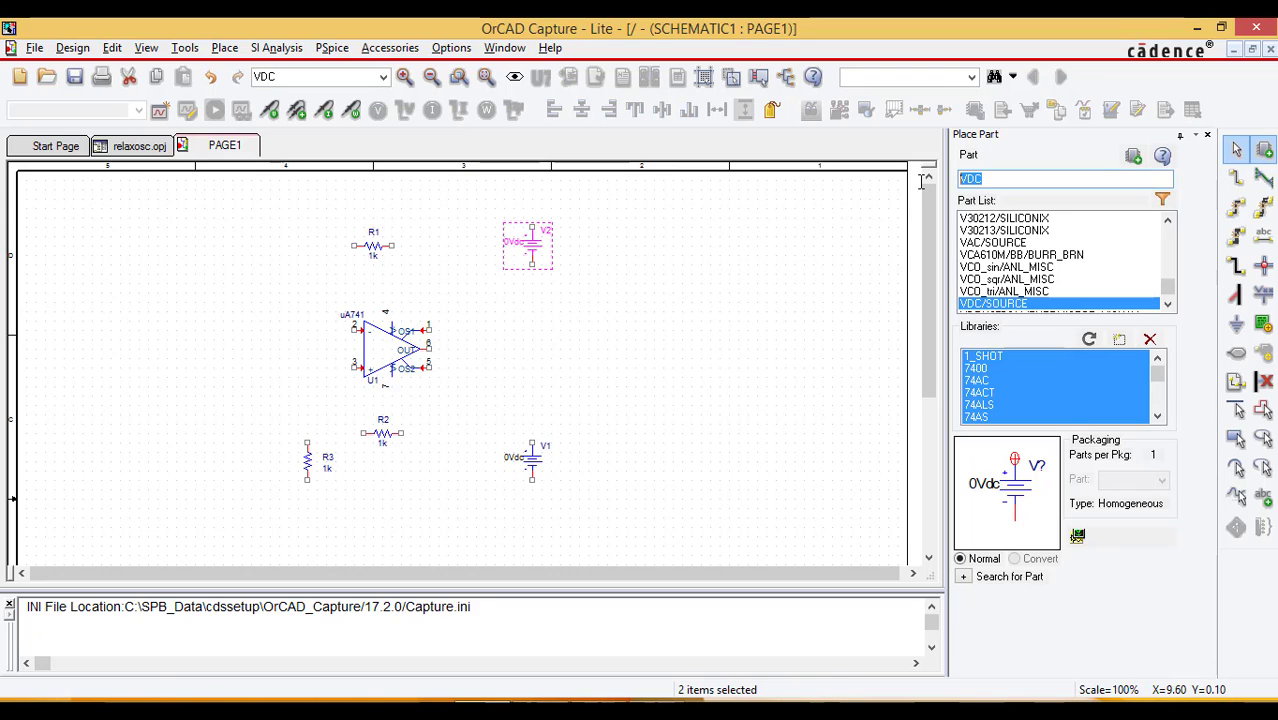
type("C")
double_click(1013, 222)
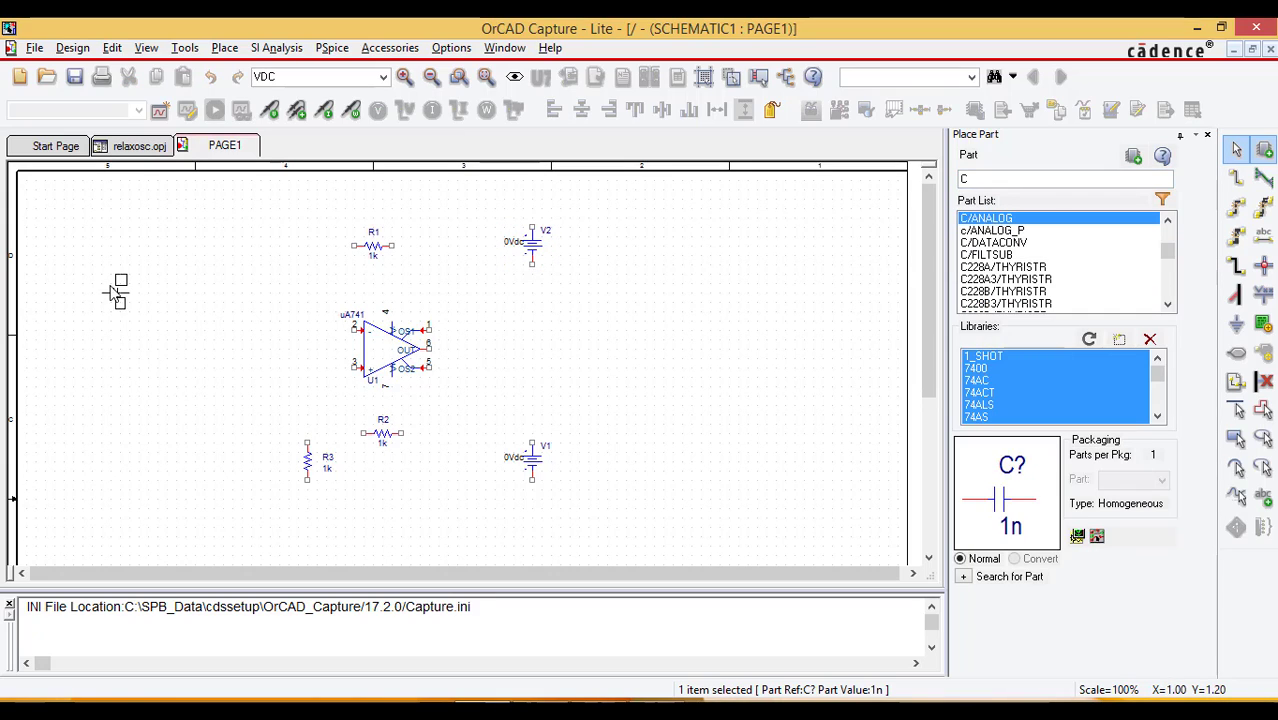
left_click(240, 245)
key("Escape")
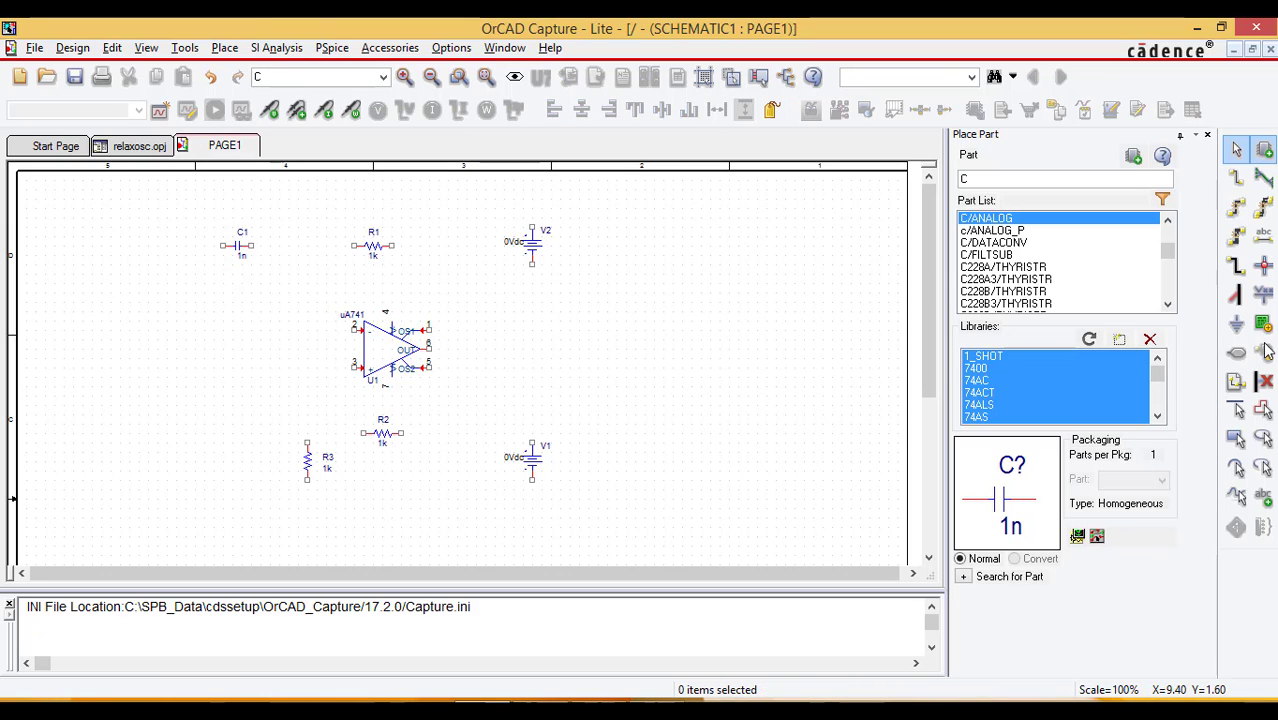
left_click(1239, 333)
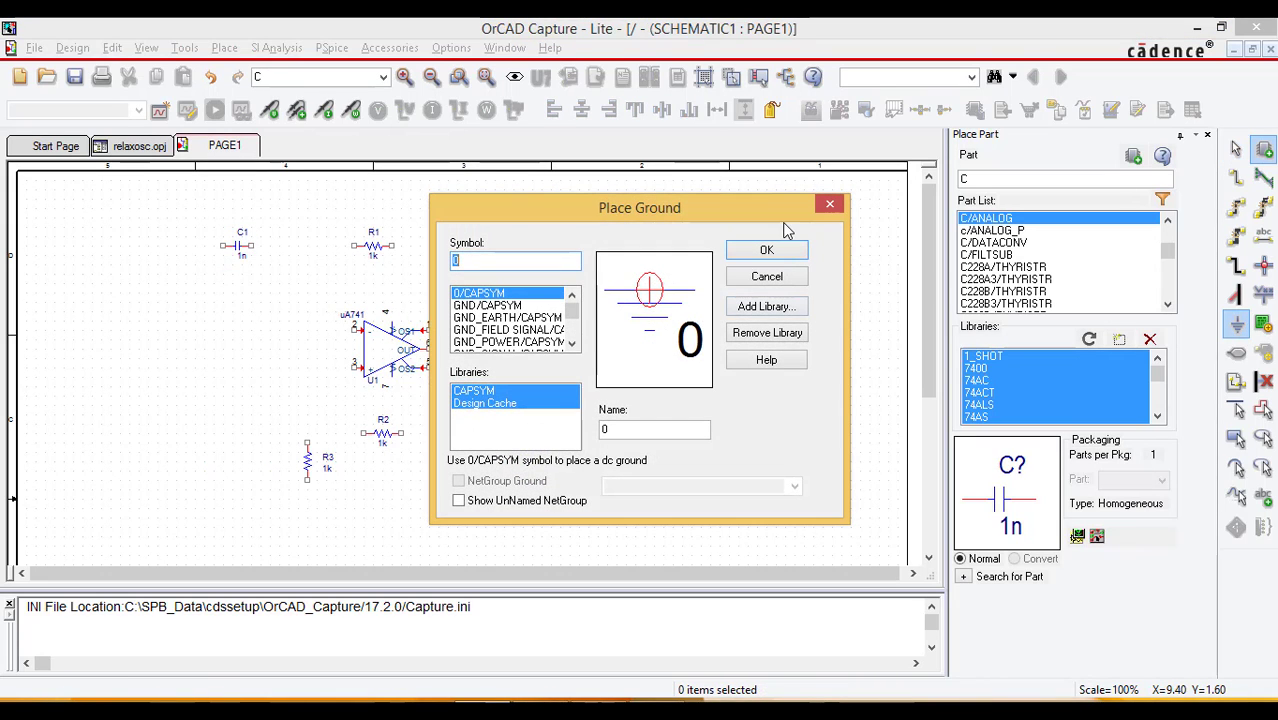
Place 0 ground symbols under R3 and under V1
left_click(766, 252)
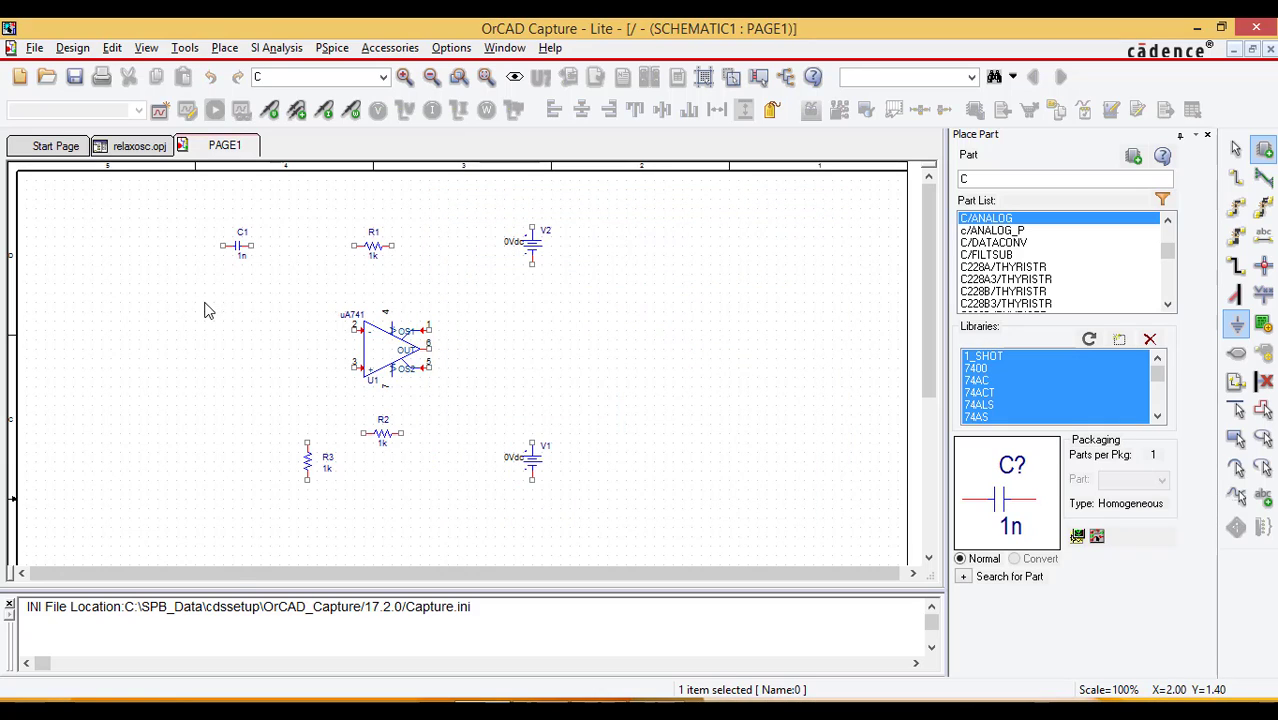
left_click(307, 516)
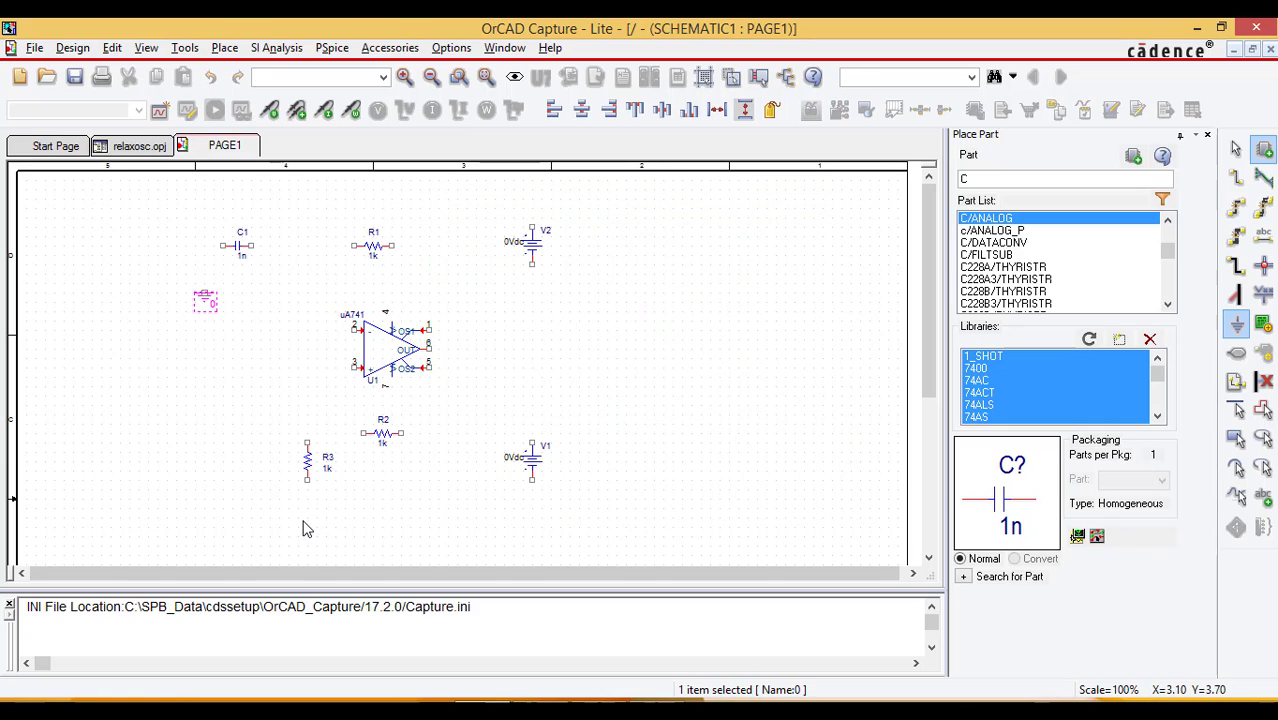
left_click(540, 526)
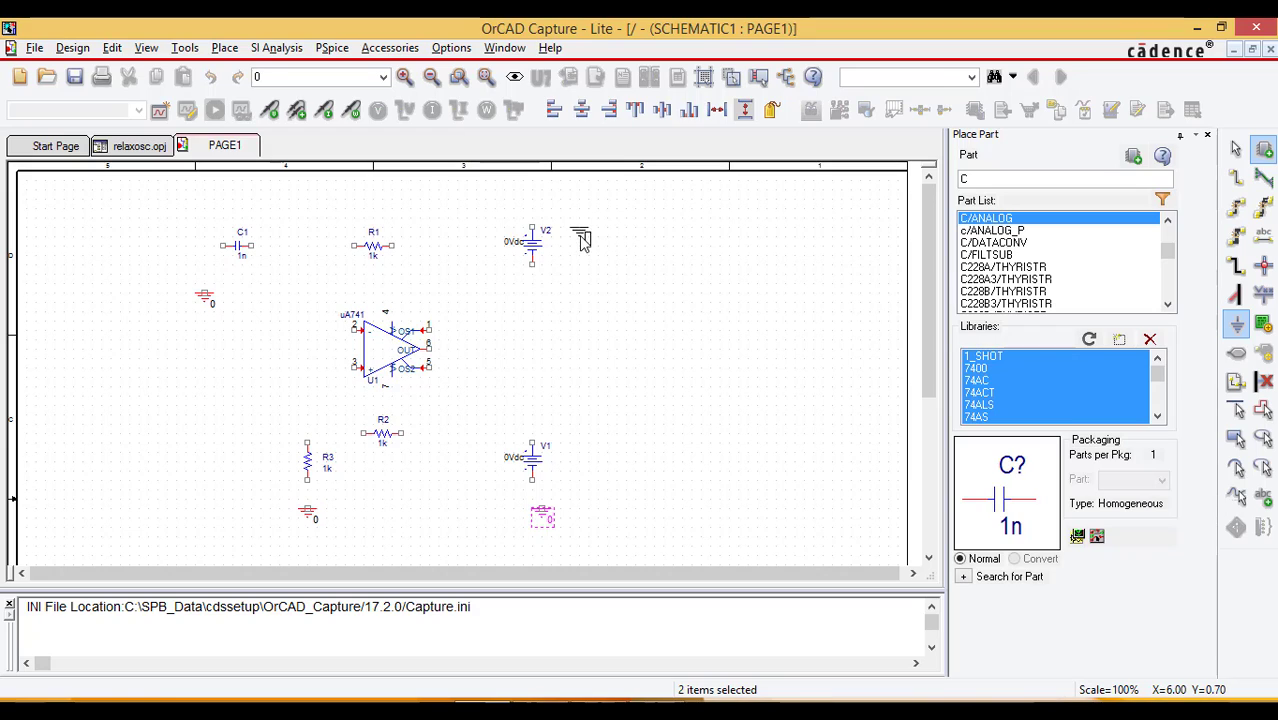
key("Escape")
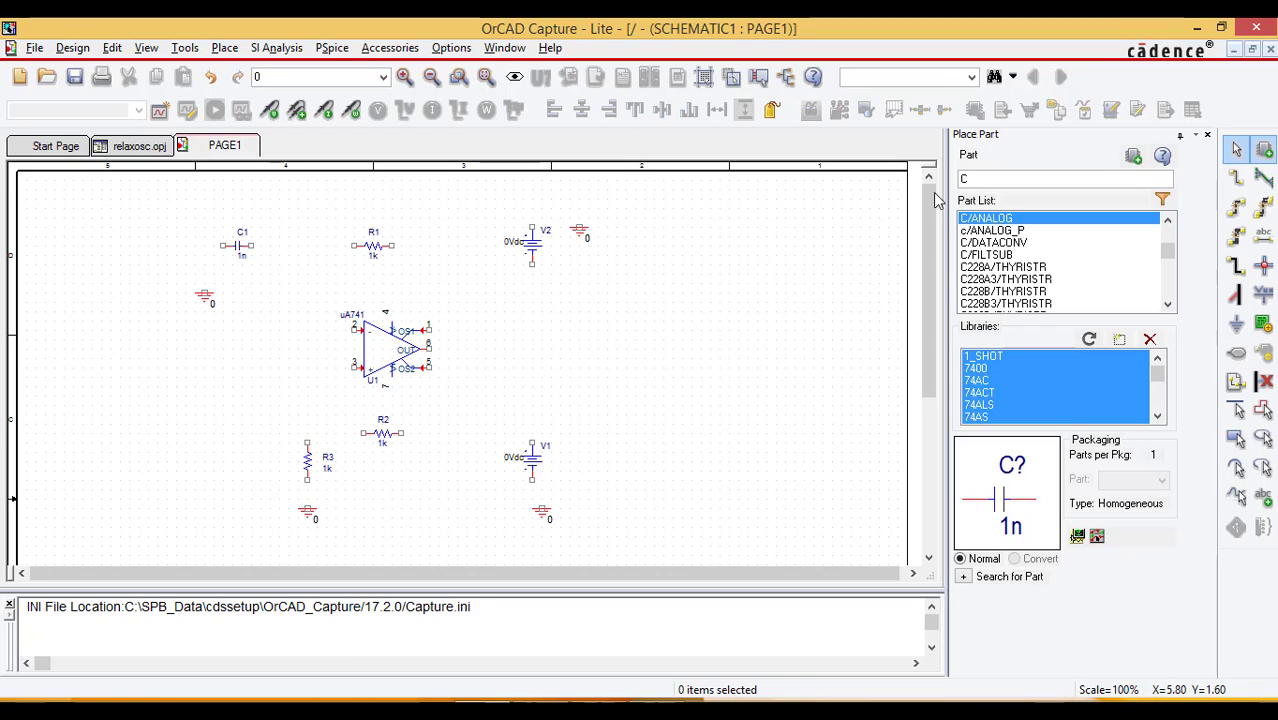
left_click(1236, 180)
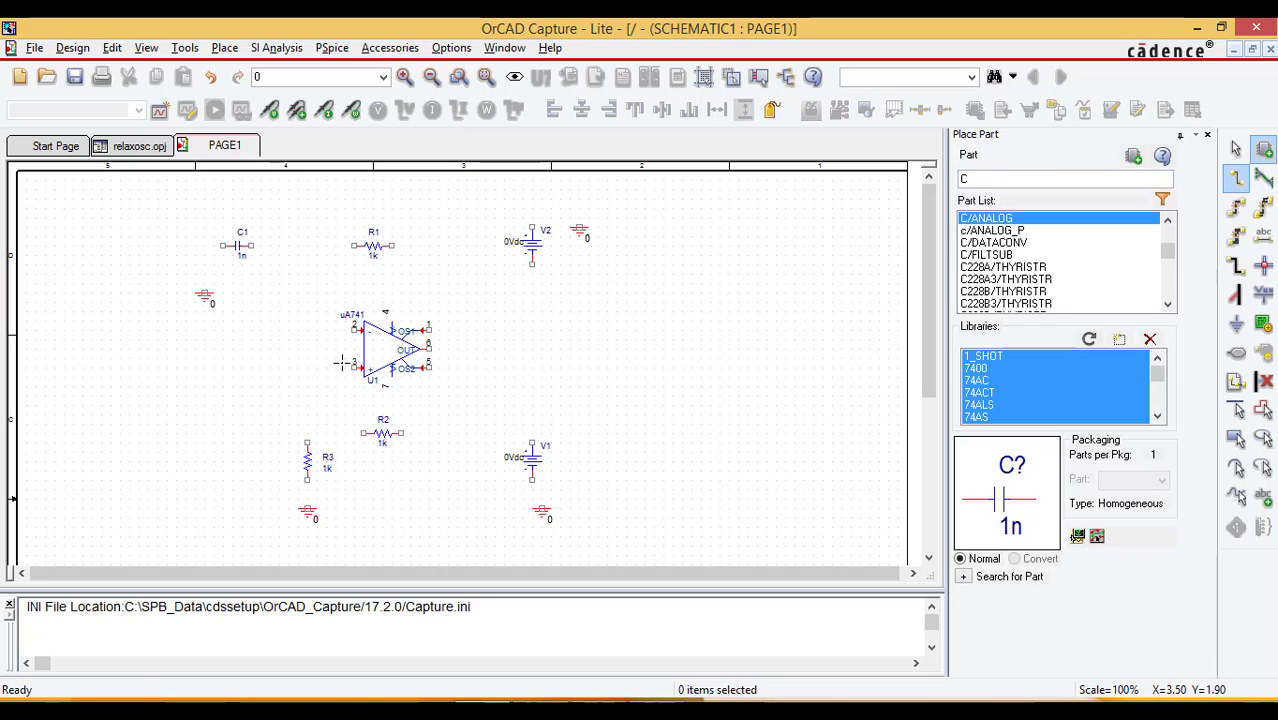
Wire U1's output to R1 and R2, C1 to R1, and that node to pin 2
left_click(432, 348)
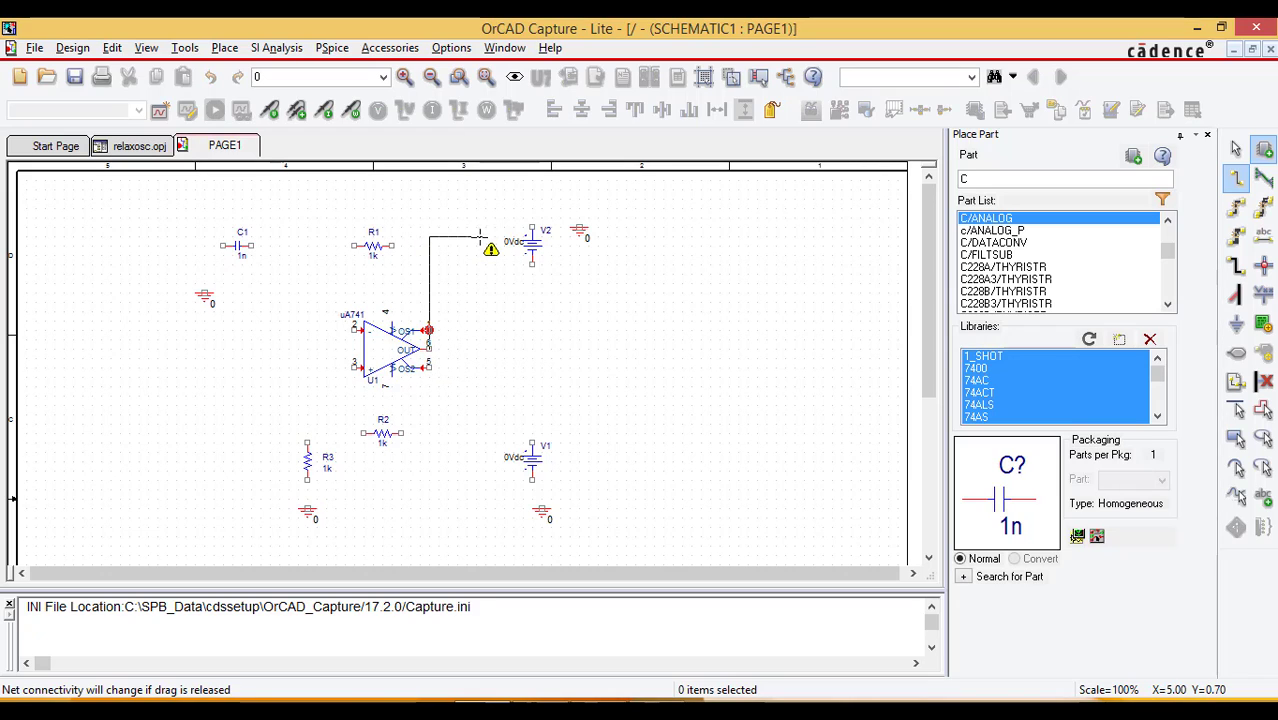
left_click(475, 348)
left_click(395, 245)
left_click(475, 348)
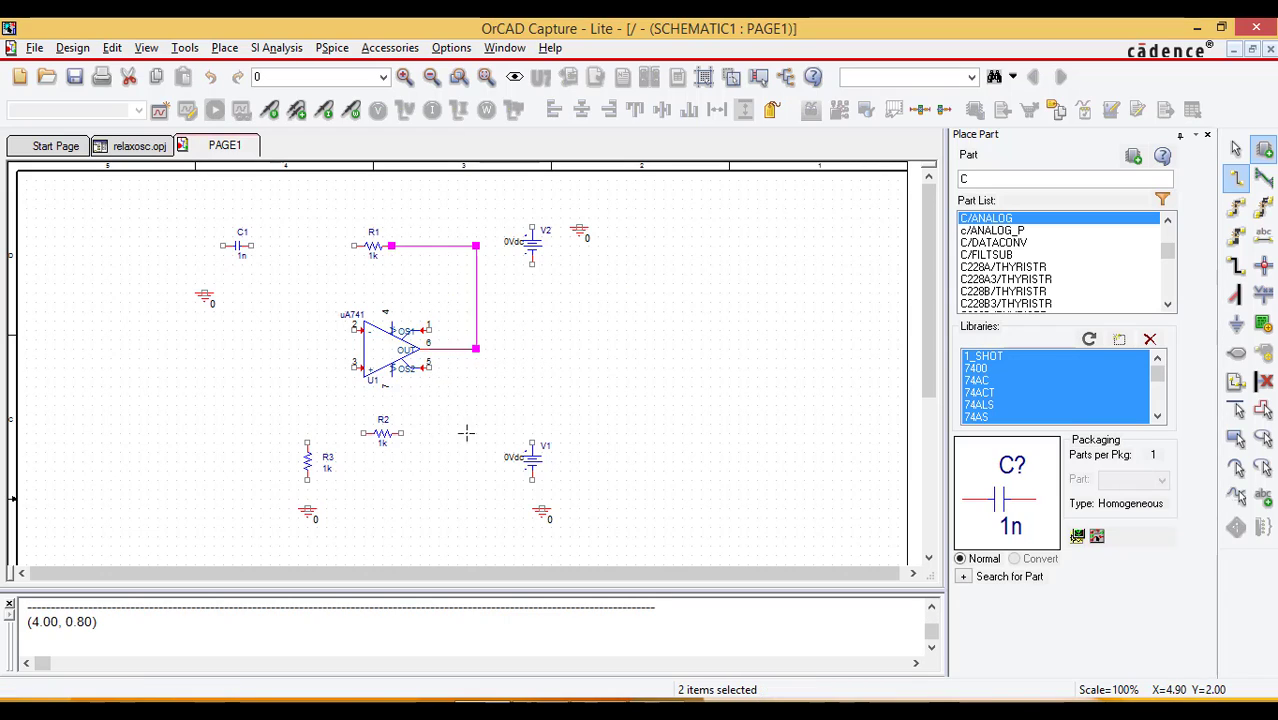
left_click(401, 433)
left_click(357, 245)
left_click(253, 245)
left_click(297, 245)
left_click(297, 329)
Wire U1 pin 3 to R3 and R2, and R3's bottom to ground
left_click(355, 329)
left_click(356, 368)
left_click(307, 368)
left_click(307, 443)
left_click(307, 433)
left_click(363, 433)
left_click(308, 489)
left_click(307, 510)
Connect V1 to U1 pin 7 and V2 to pin 4, removing a misrouted wire
left_click(532, 441)
left_click(532, 405)
left_click(391, 405)
left_click(391, 387)
left_click(532, 228)
left_click(391, 228)
key("Escape")
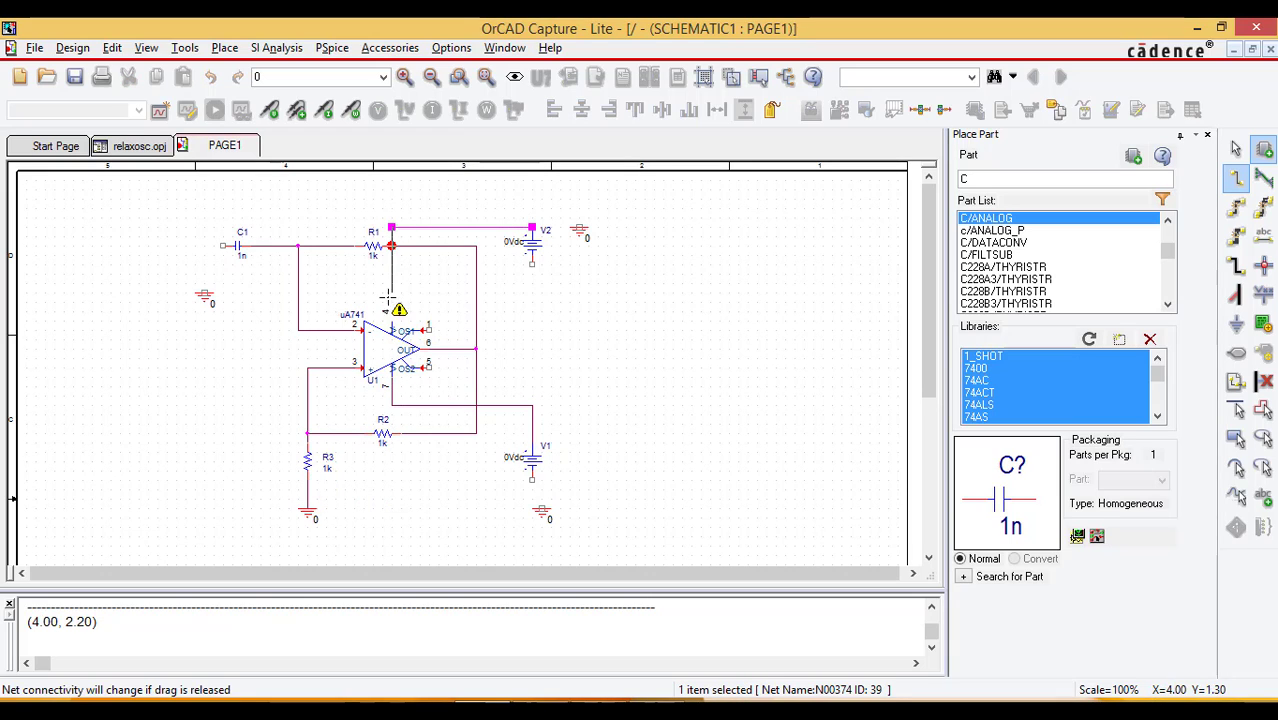
key("Delete")
key("w")
left_click(532, 228)
left_click(391, 320)
Ground V2's bottom pin and C1's left pin, aligning the V1 and V2 grounds
left_click(532, 265)
left_click(578, 233)
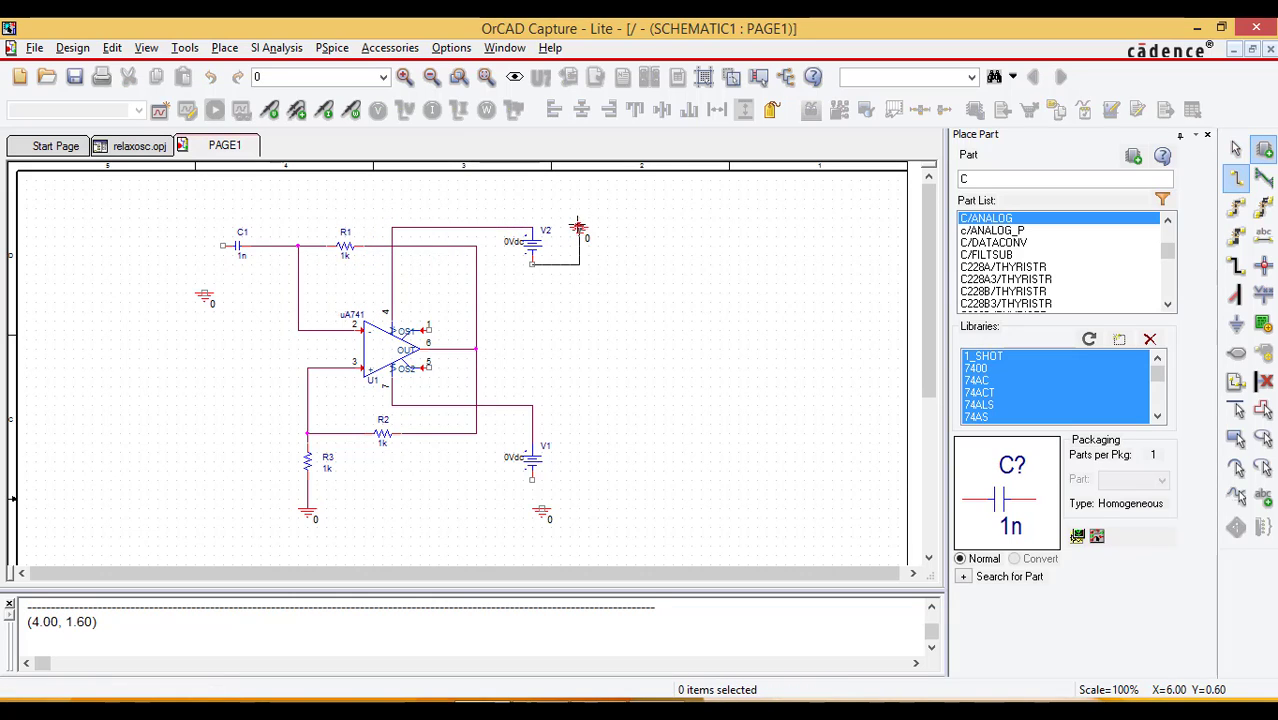
key("Escape")
left_click_drag(585, 243, 539, 280)
left_click_drag(541, 511, 532, 515)
left_click(163, 188)
left_click(222, 246)
left_click(204, 246)
left_click(204, 292)
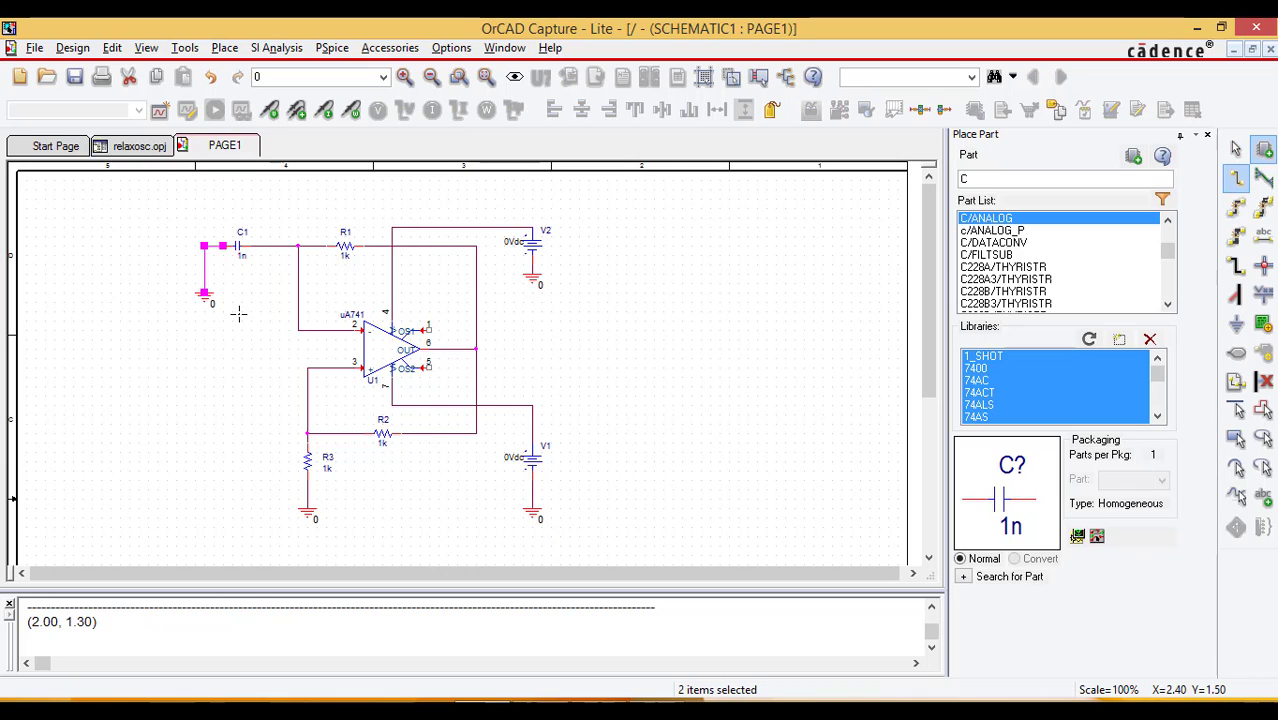
key("Escape")
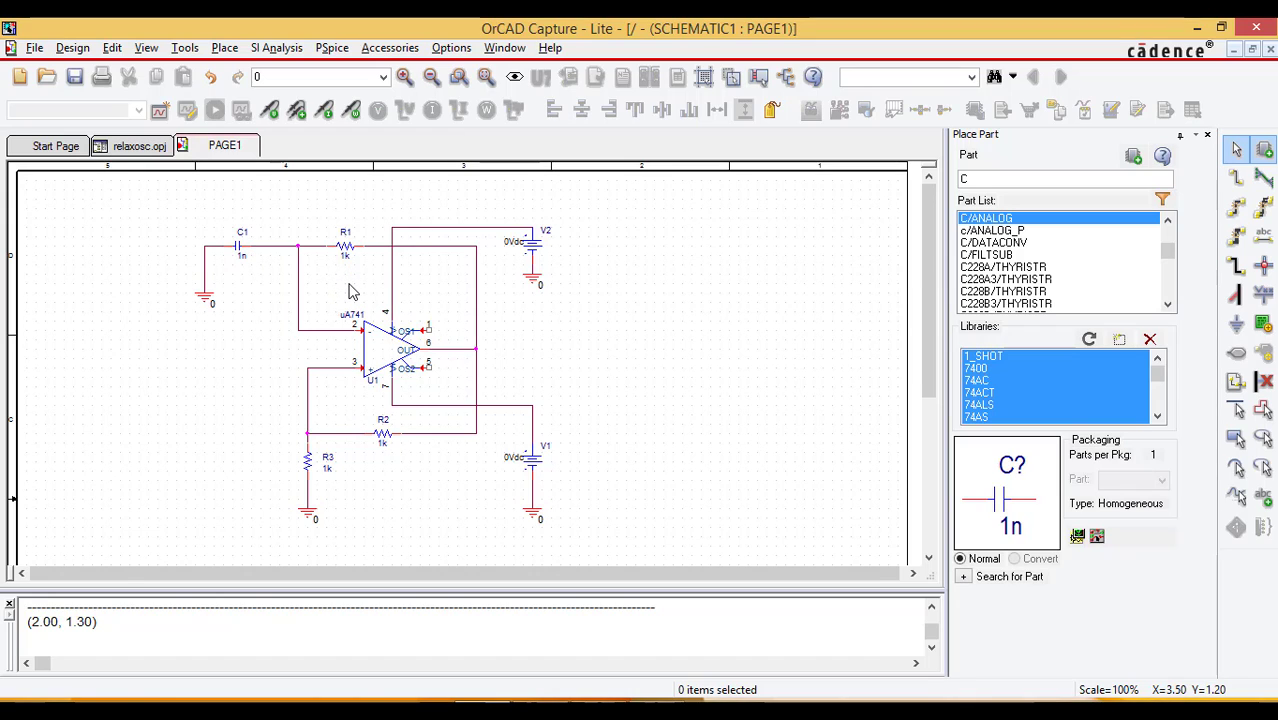
Check R1's value and leave it at 1k
scroll(349, 291, "up", 1)
scroll(490, 425, "down", 3)
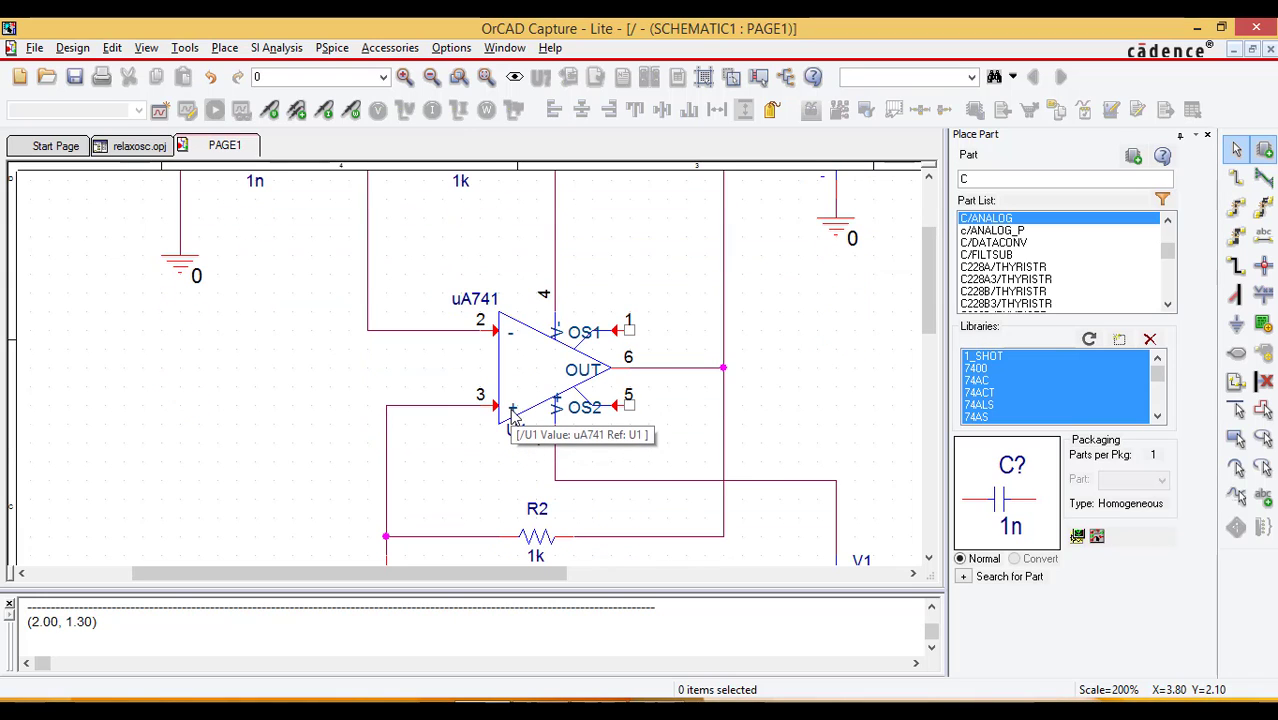
scroll(512, 412, "down", 3)
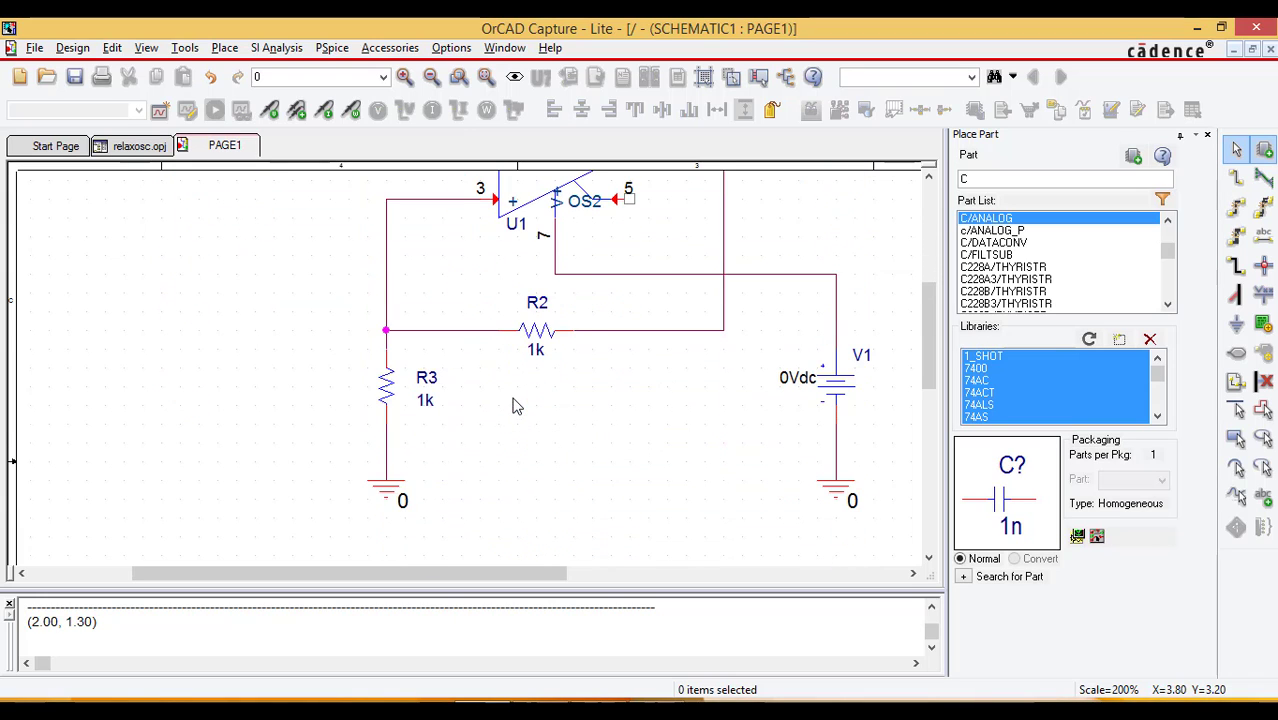
scroll(512, 405, "up", 5)
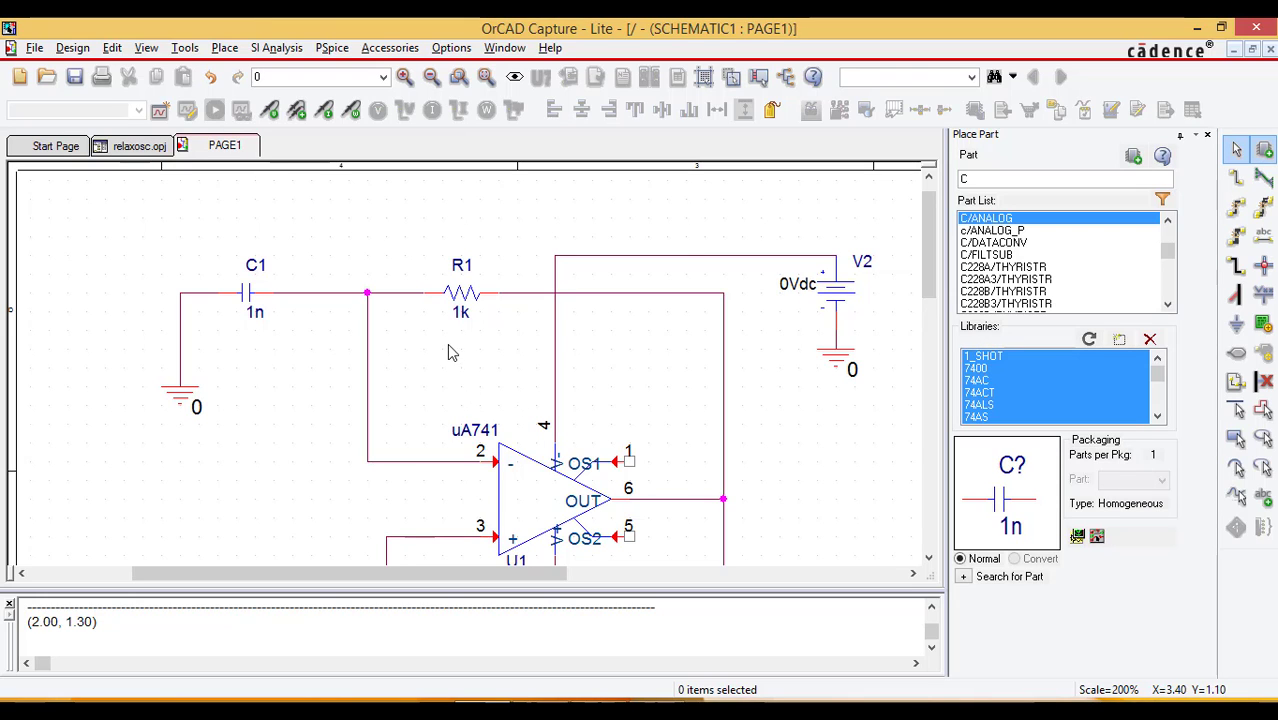
double_click(459, 314)
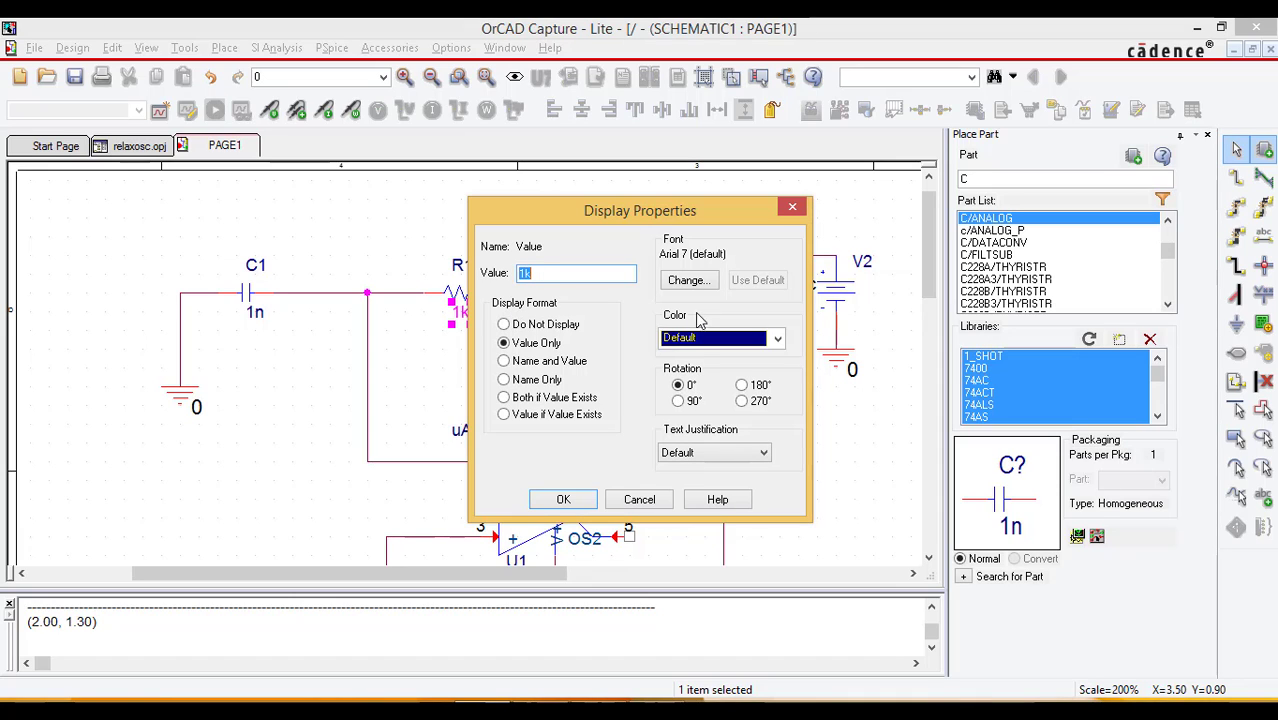
left_click(563, 499)
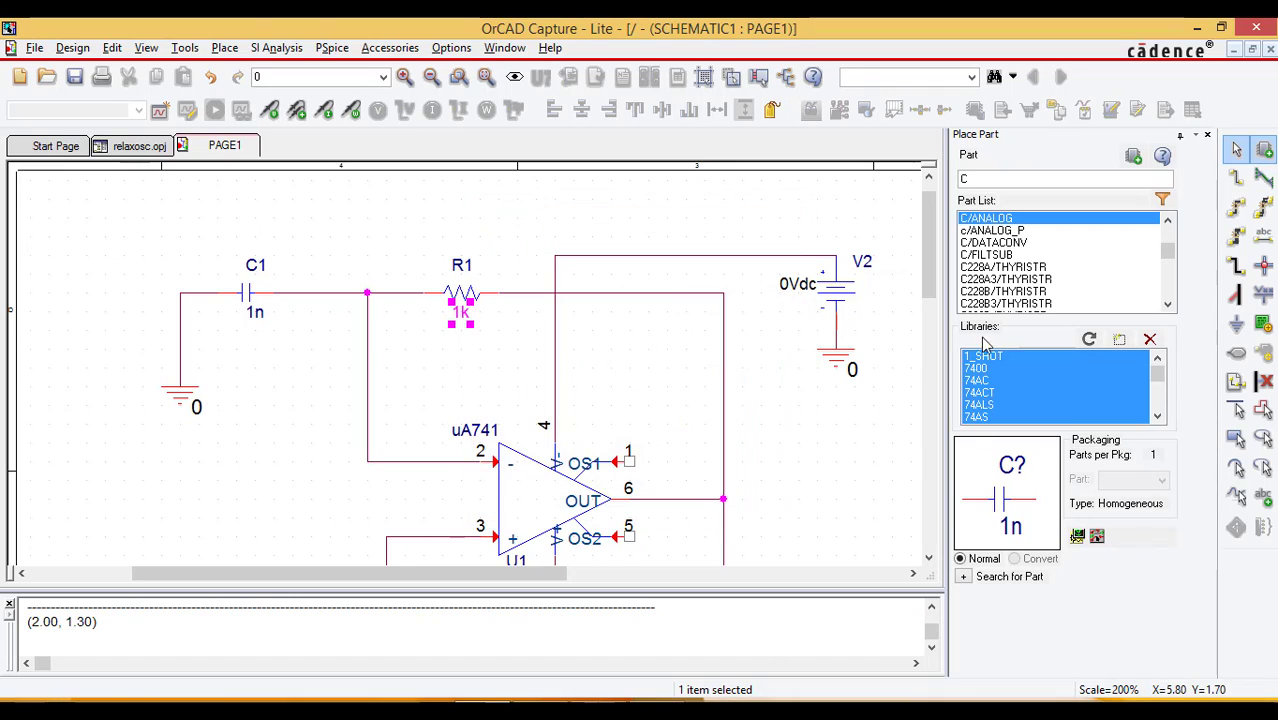
Set both supplies V2 and V1 to 12Vdc
double_click(786, 292)
left_click(524, 275)
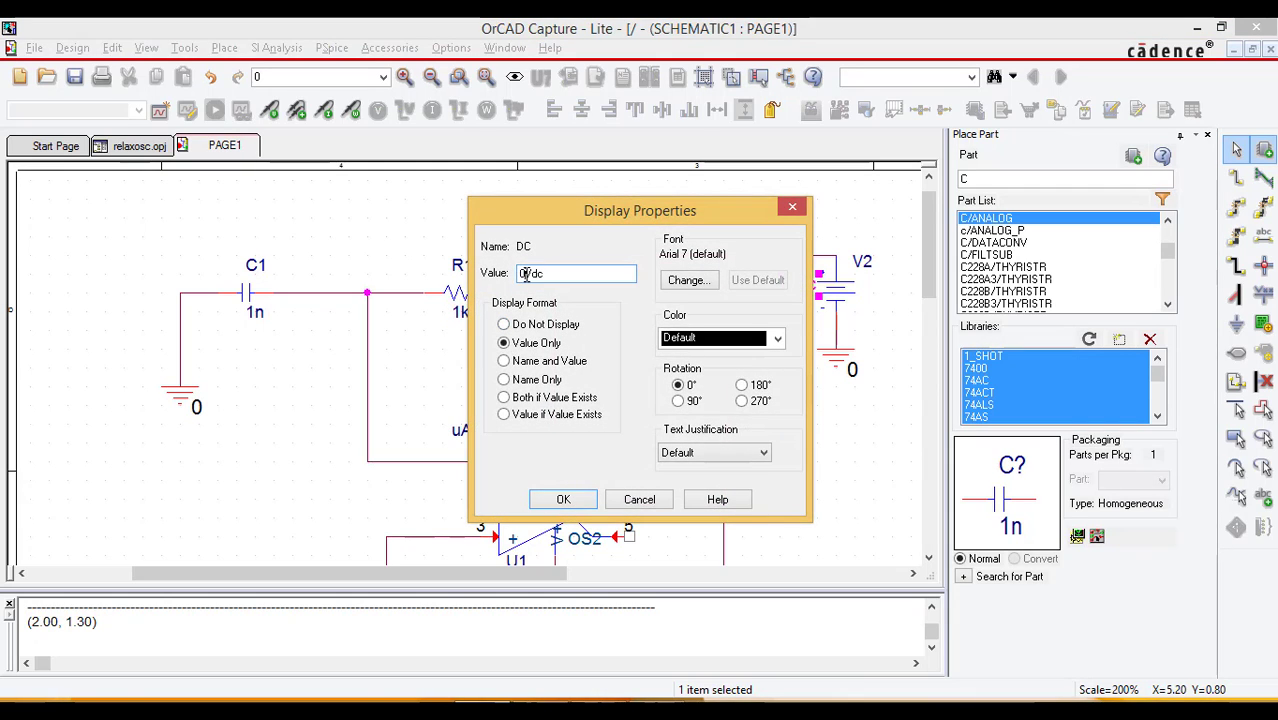
type("12")
key("Return")
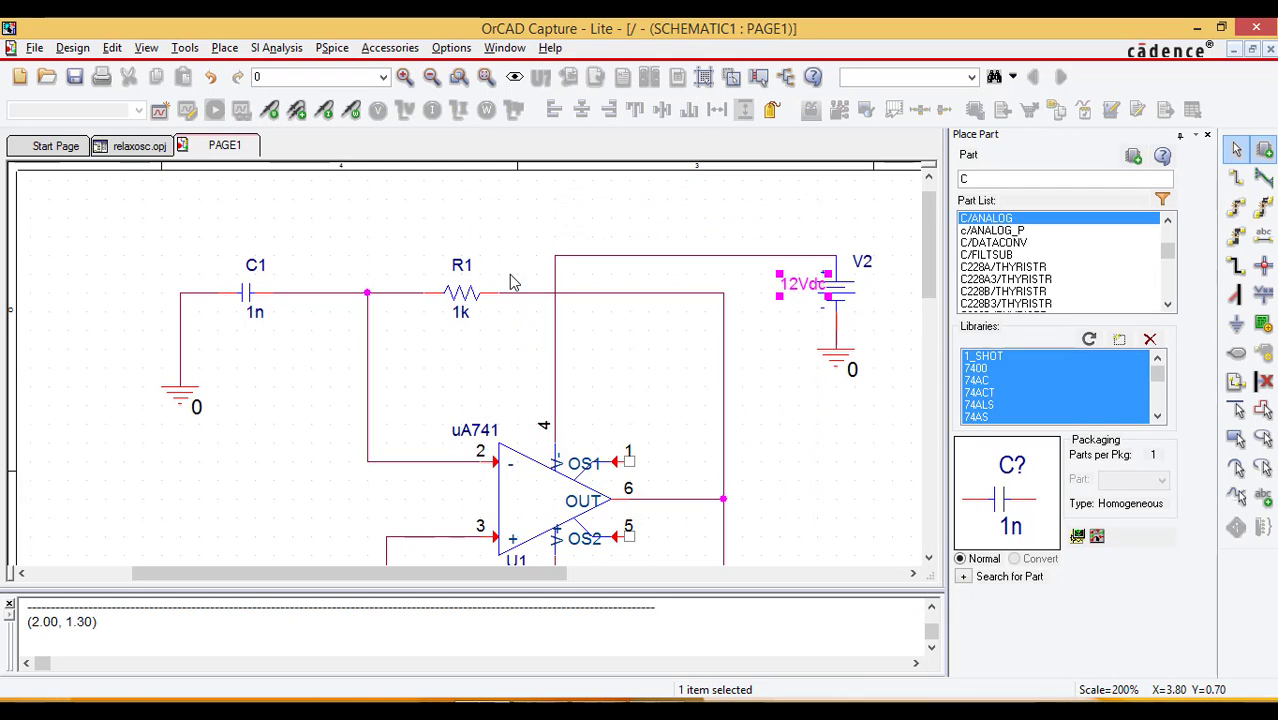
scroll(643, 440, "down", 5)
scroll(643, 440, "down", 3)
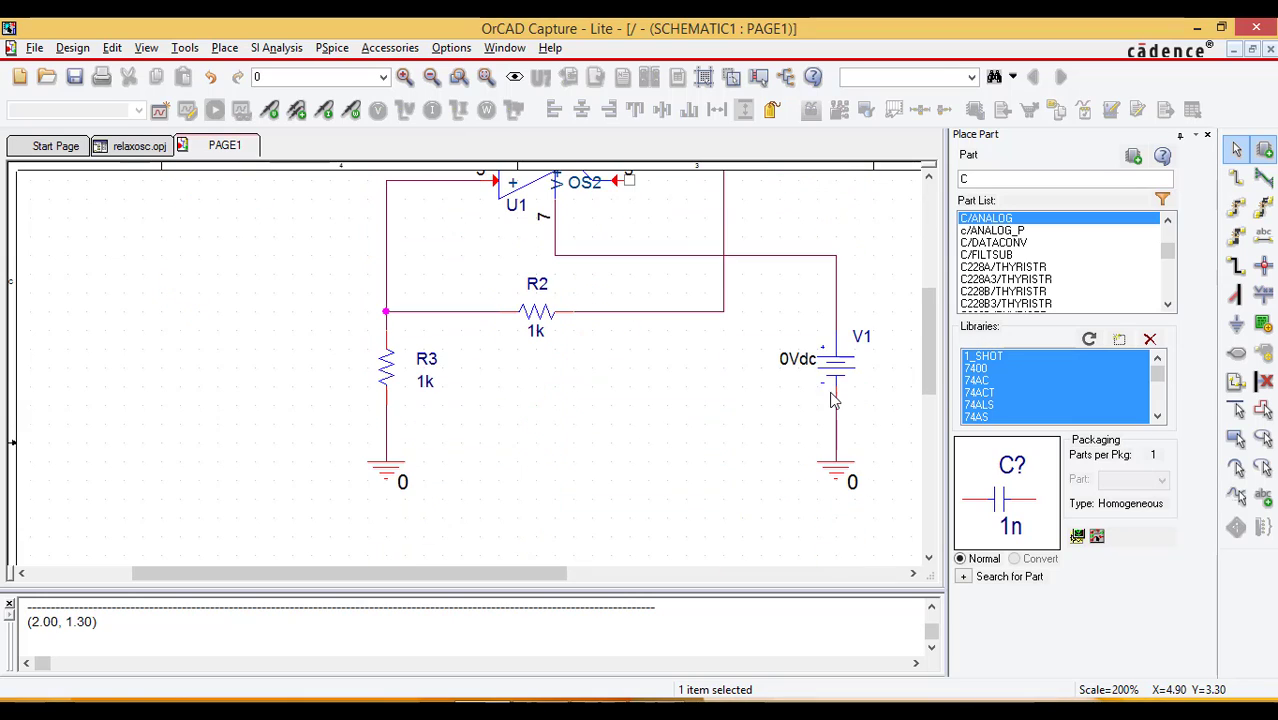
double_click(787, 362)
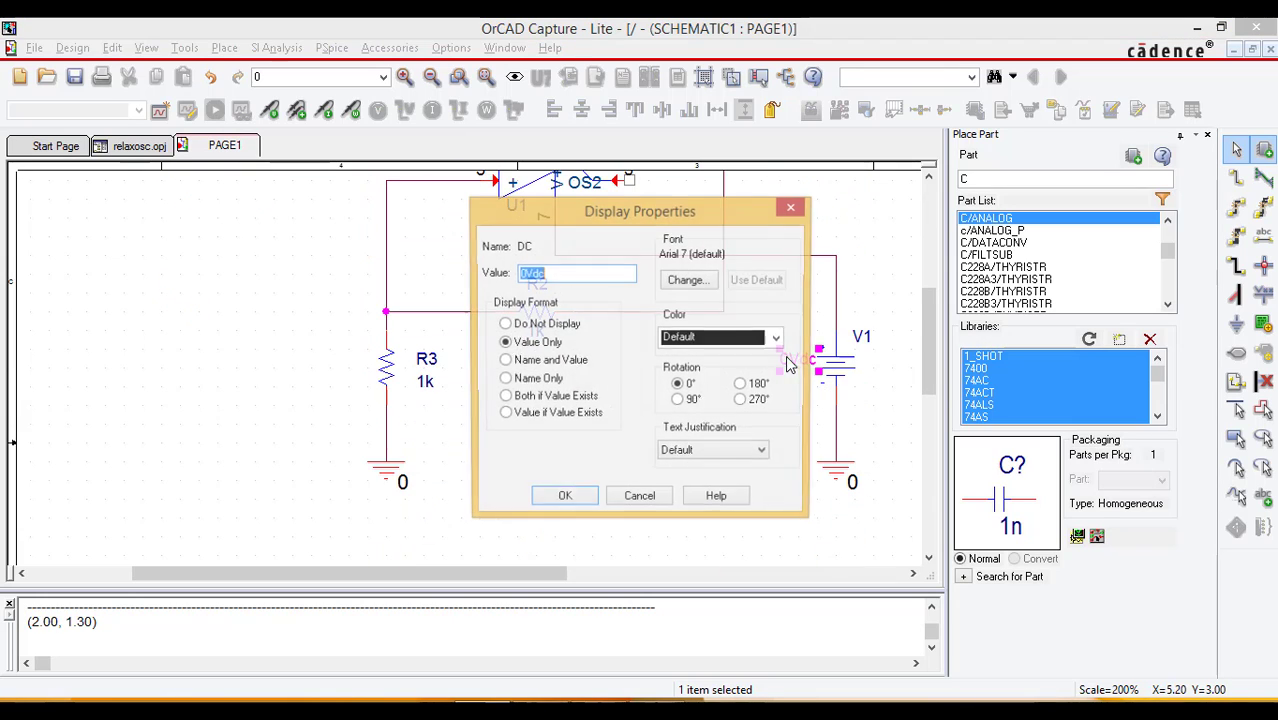
left_click(521, 273)
type("12")
key("Return")
left_click(686, 451)
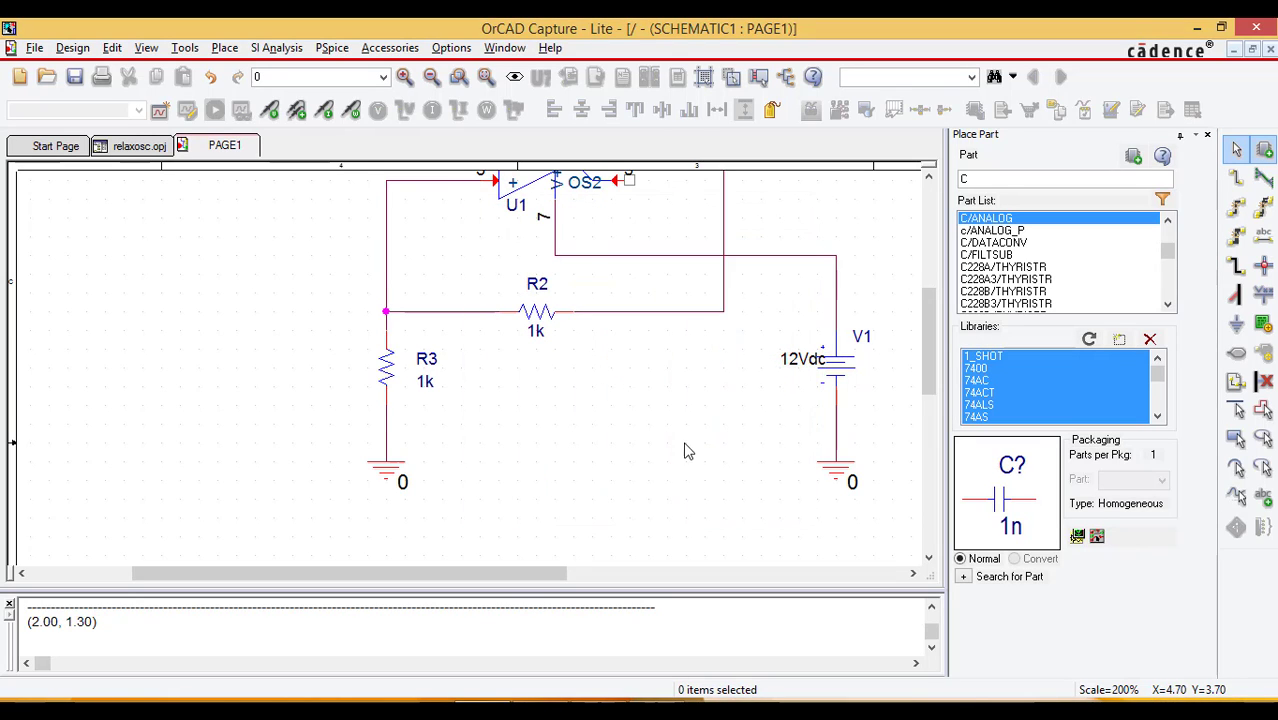
Change capacitor C1's value from 1n to 1u
scroll(685, 430, "up", 5)
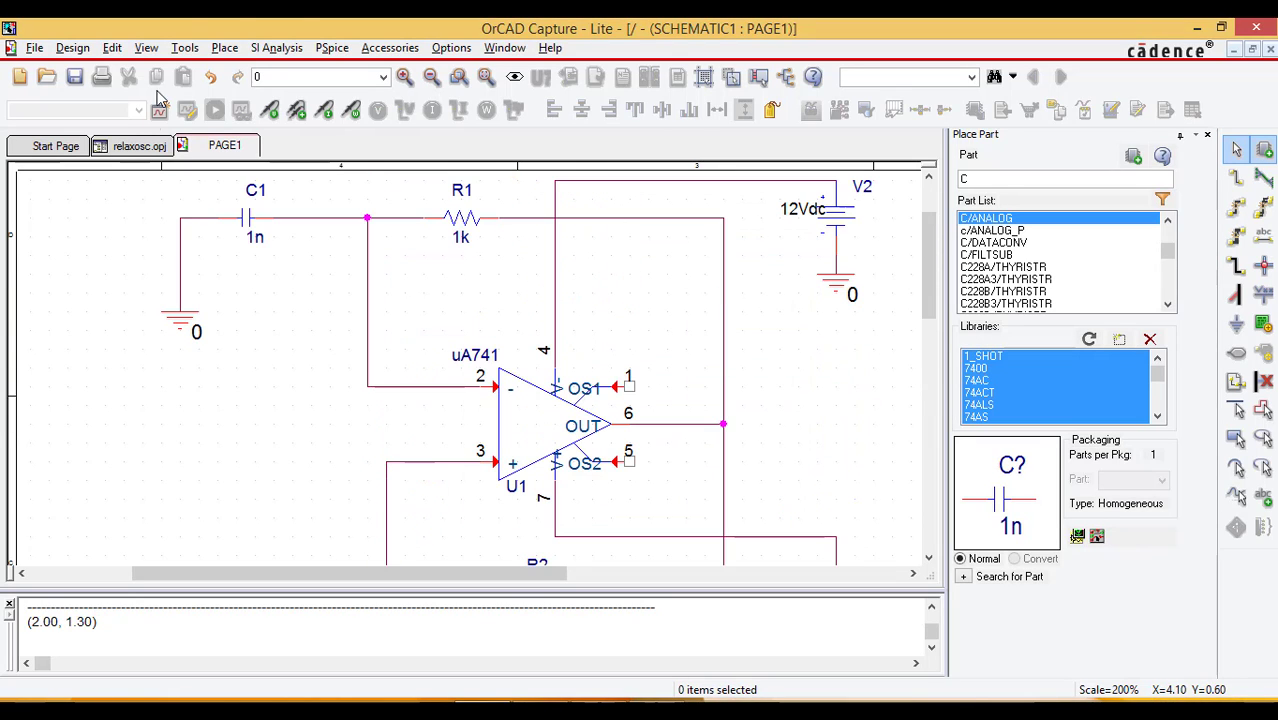
double_click(256, 238)
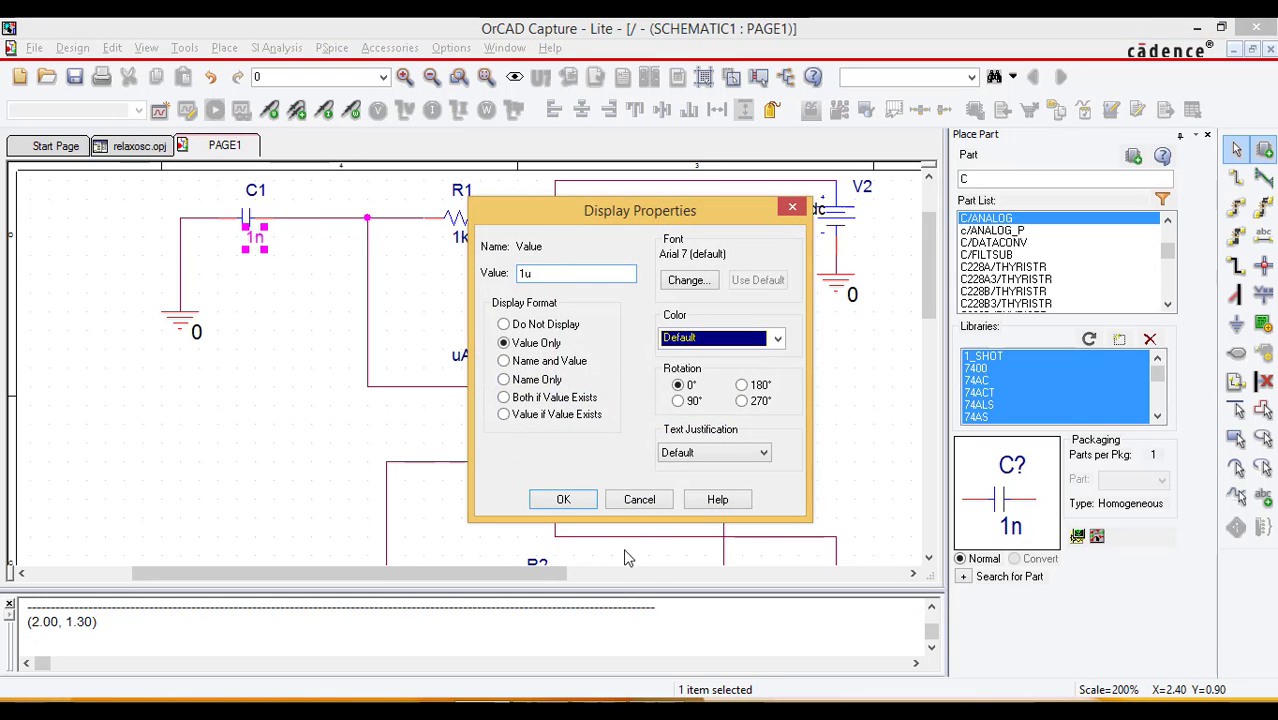
left_click(570, 500)
scroll(692, 362, "down", 5)
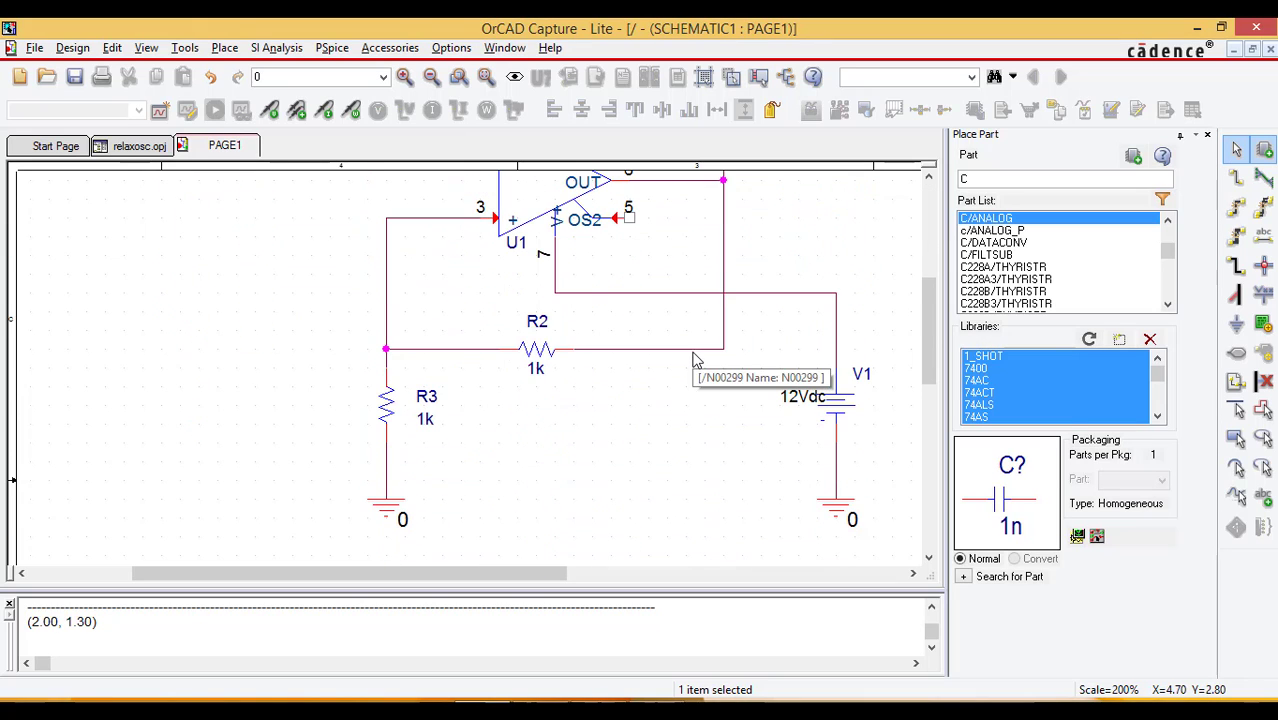
scroll(600, 247, "up", 4)
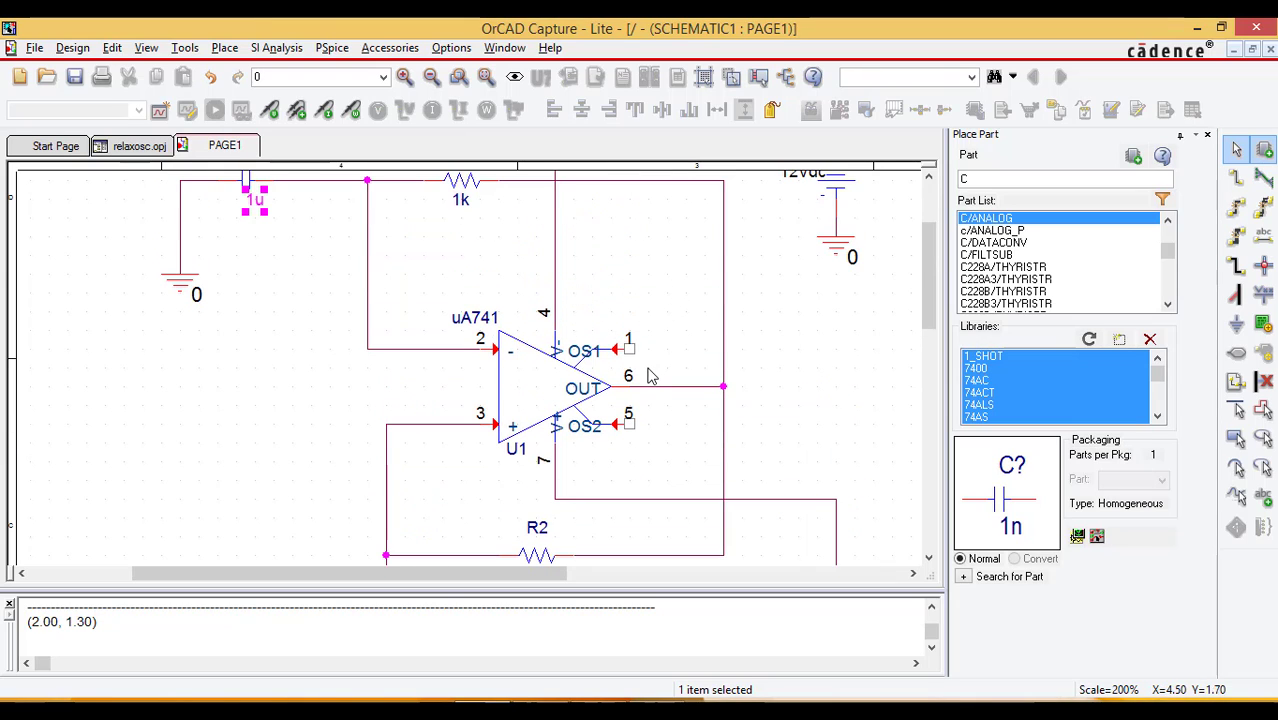
scroll(650, 374, "up", 1)
left_click(840, 441)
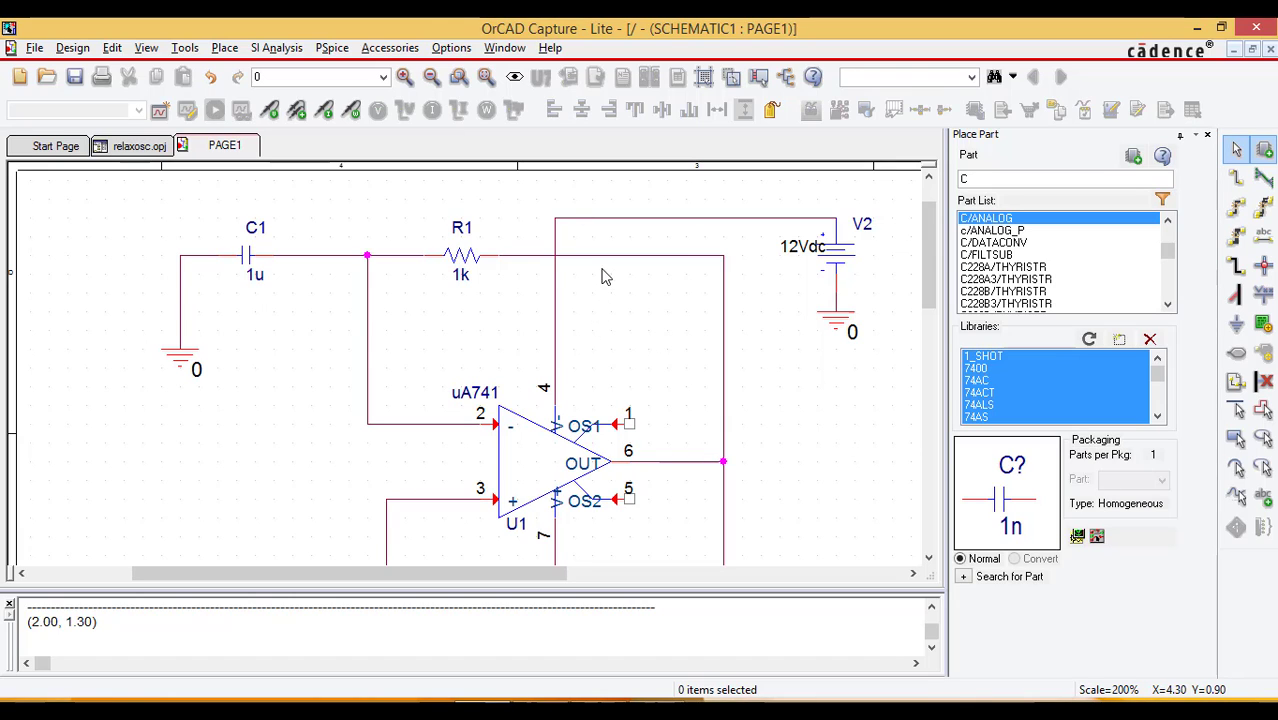
Save the project and create a new simulation profile named testrosc
left_click(75, 78)
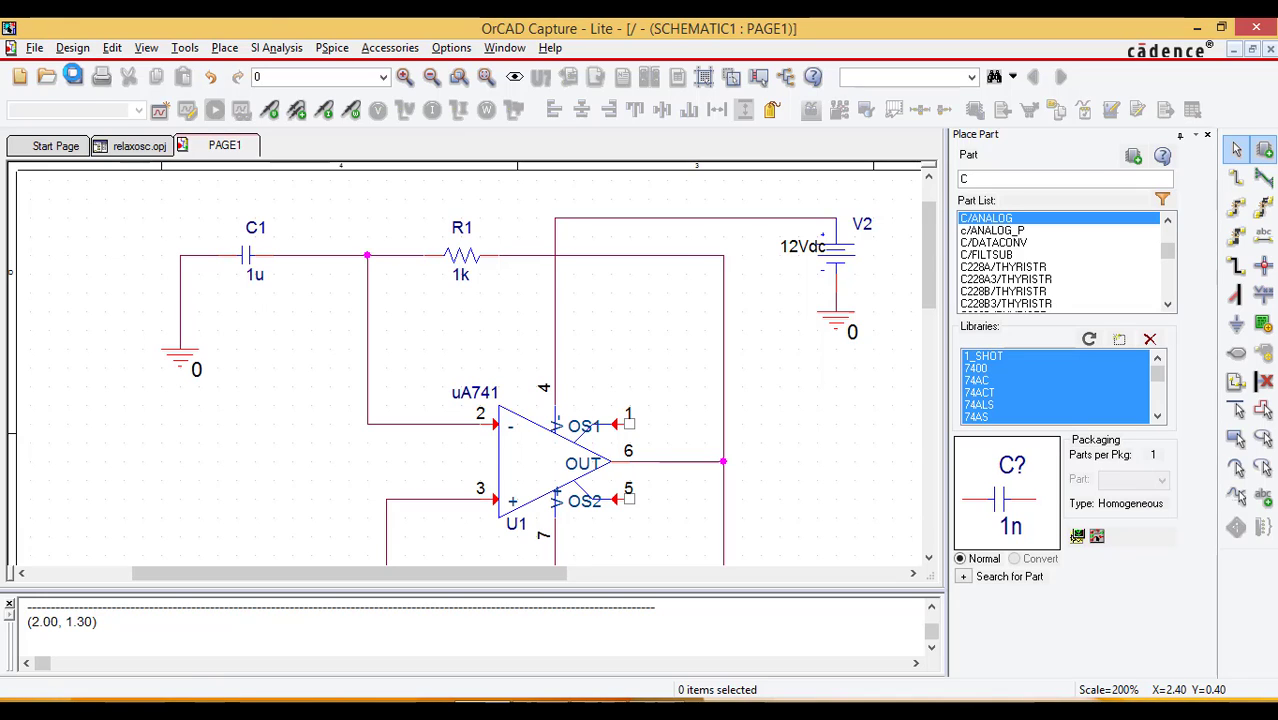
left_click(332, 47)
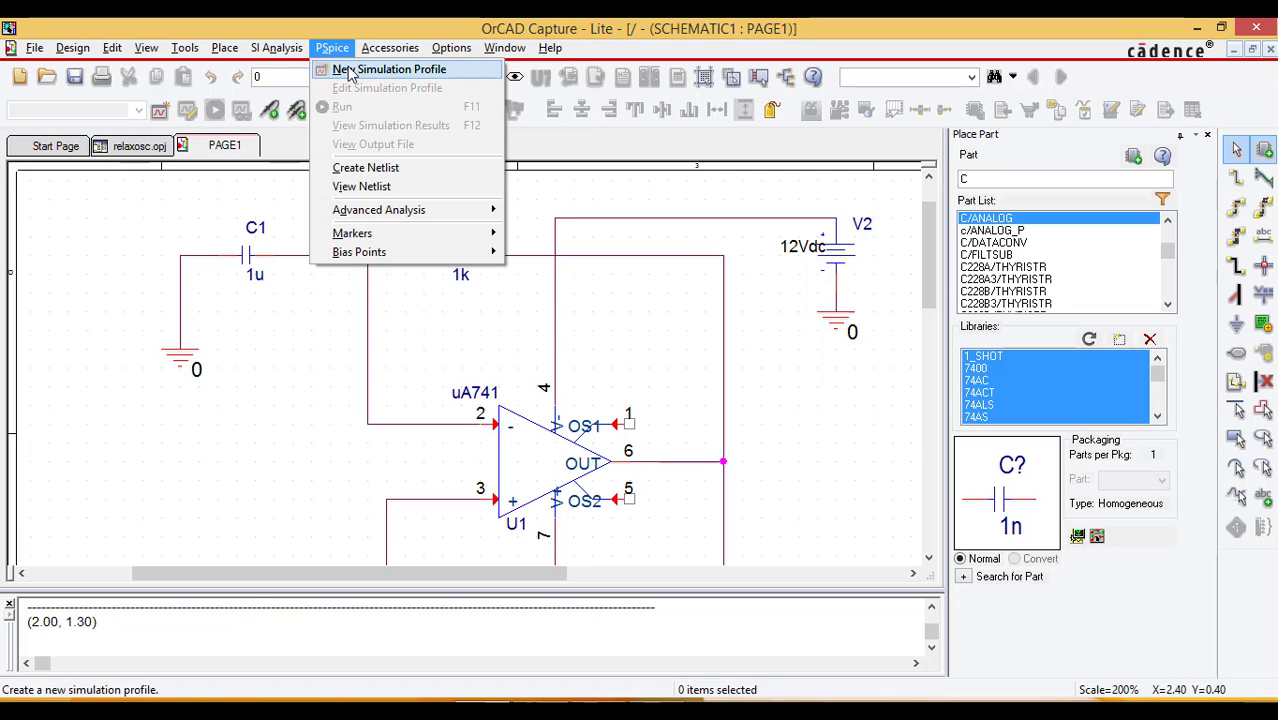
left_click(363, 78)
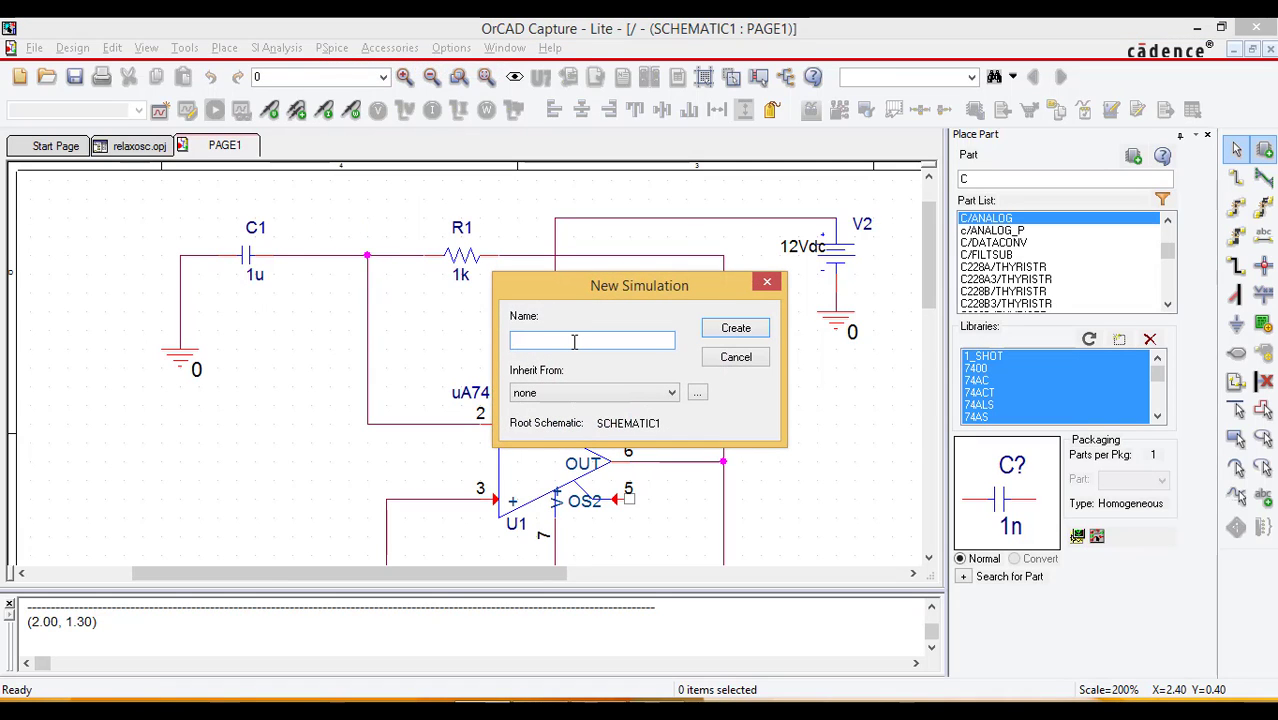
type("testrosc")
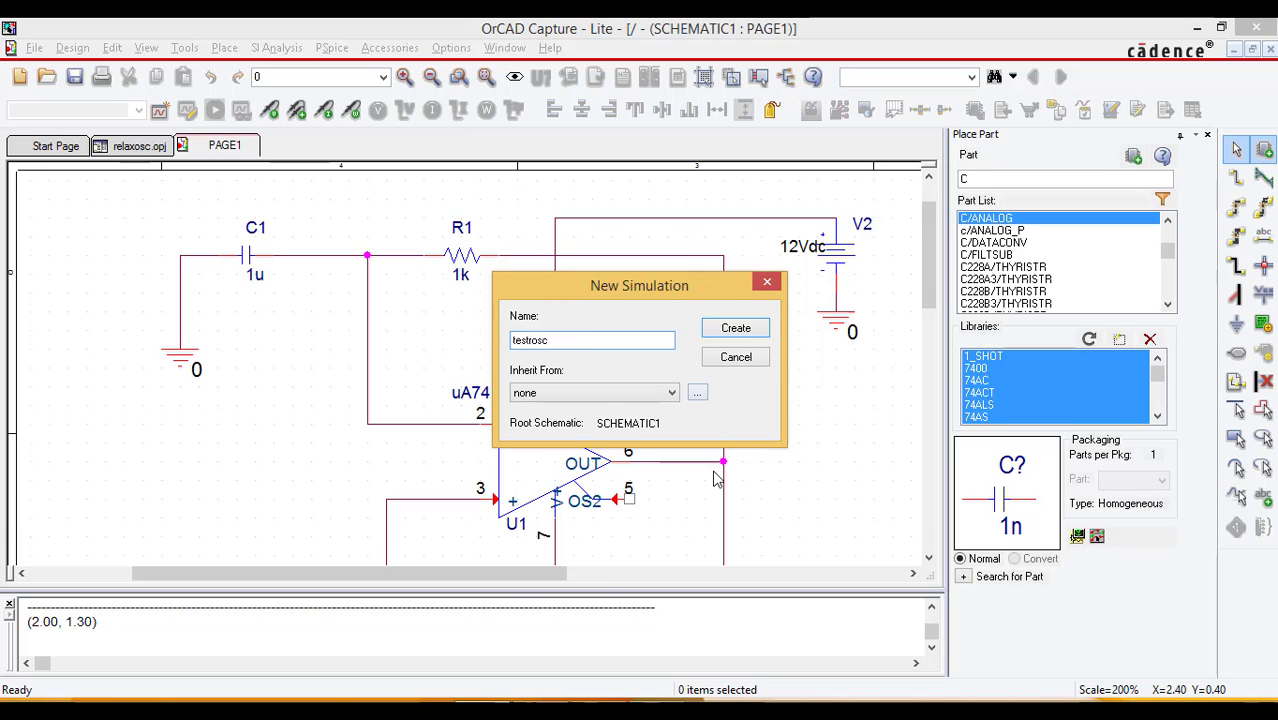
left_click(735, 330)
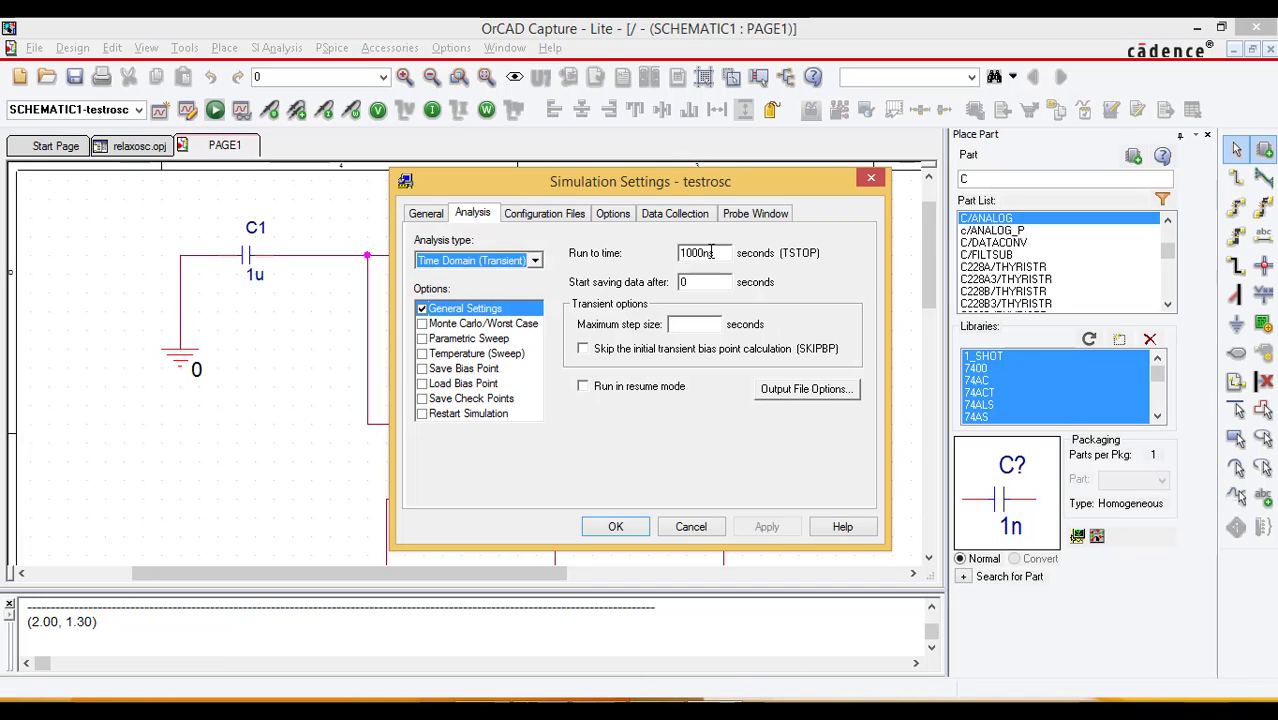
Set the transient run time to 10ms with 0.01u maximum step, then apply and close
double_click(711, 252)
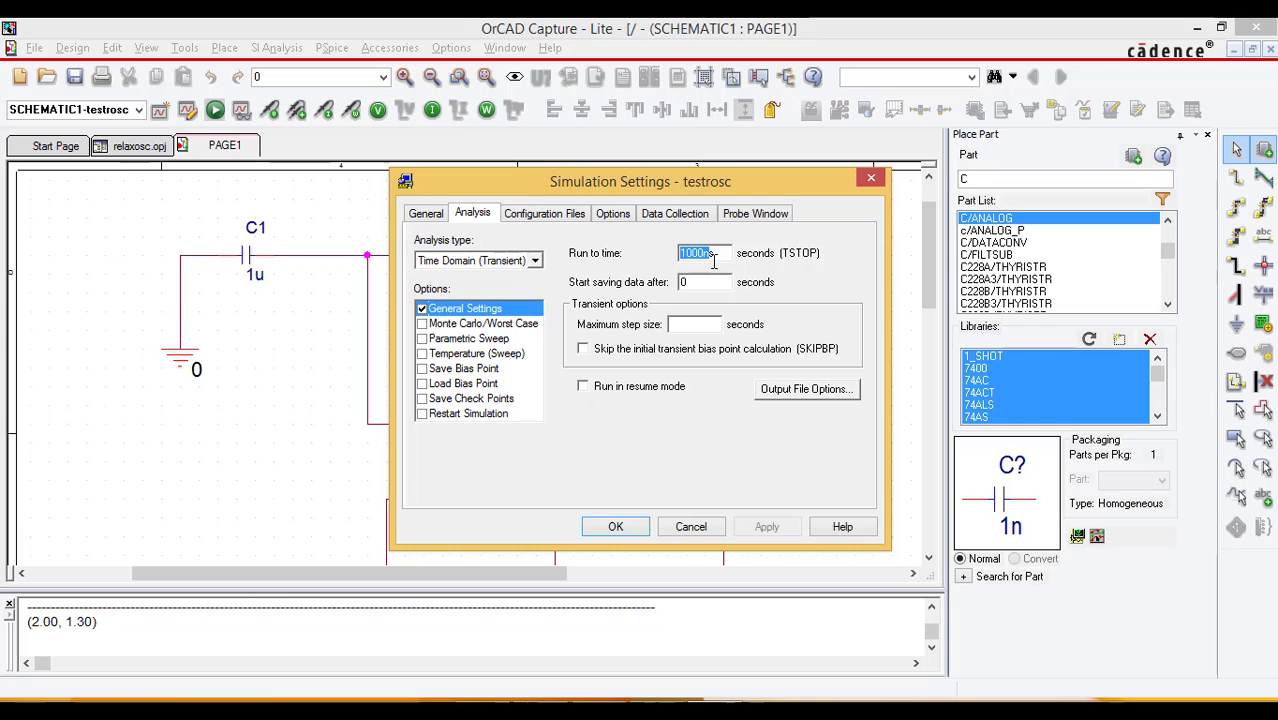
type("10s")
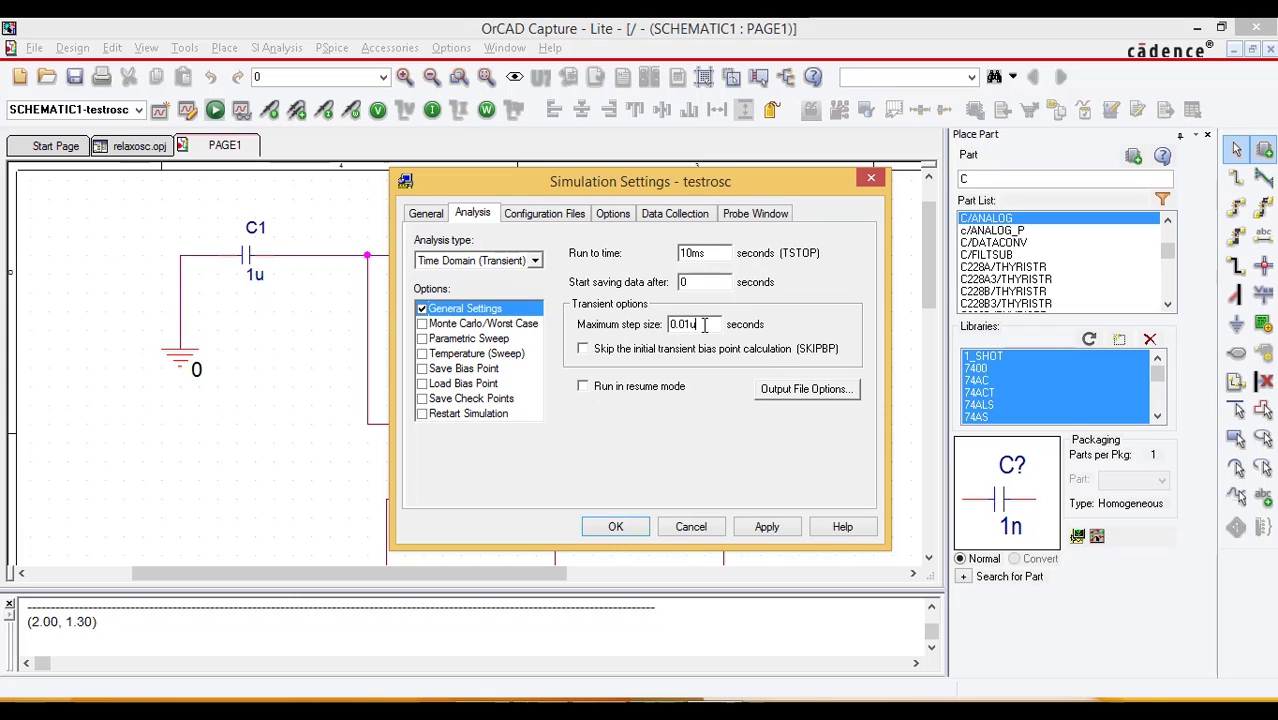
left_click(766, 526)
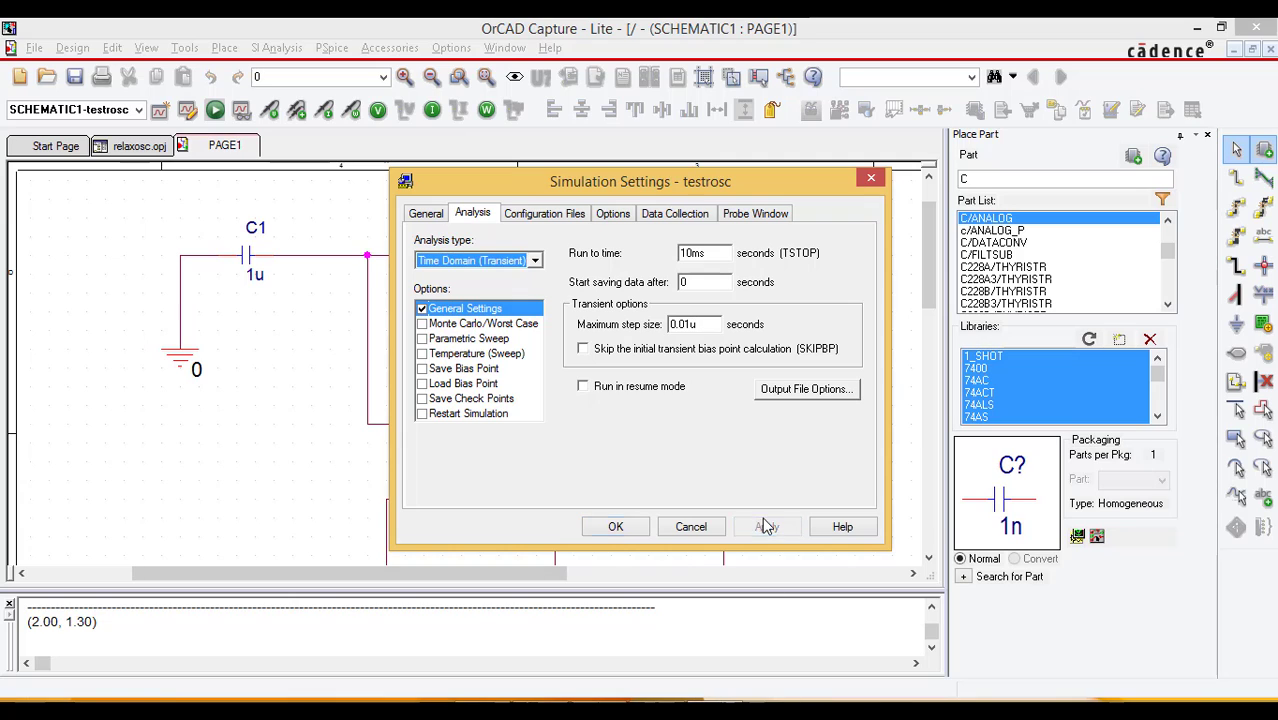
left_click(616, 527)
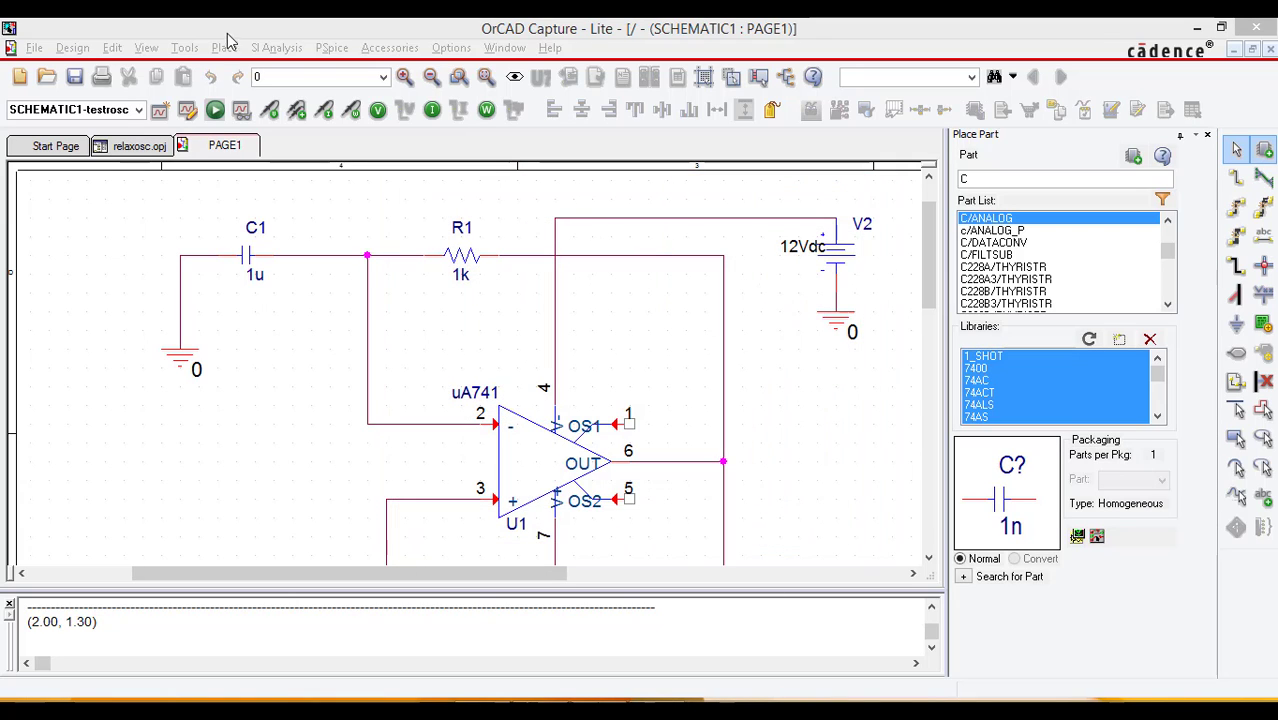
Run the PSpice simulation and put a voltage marker on U1's output wire
left_click(321, 52)
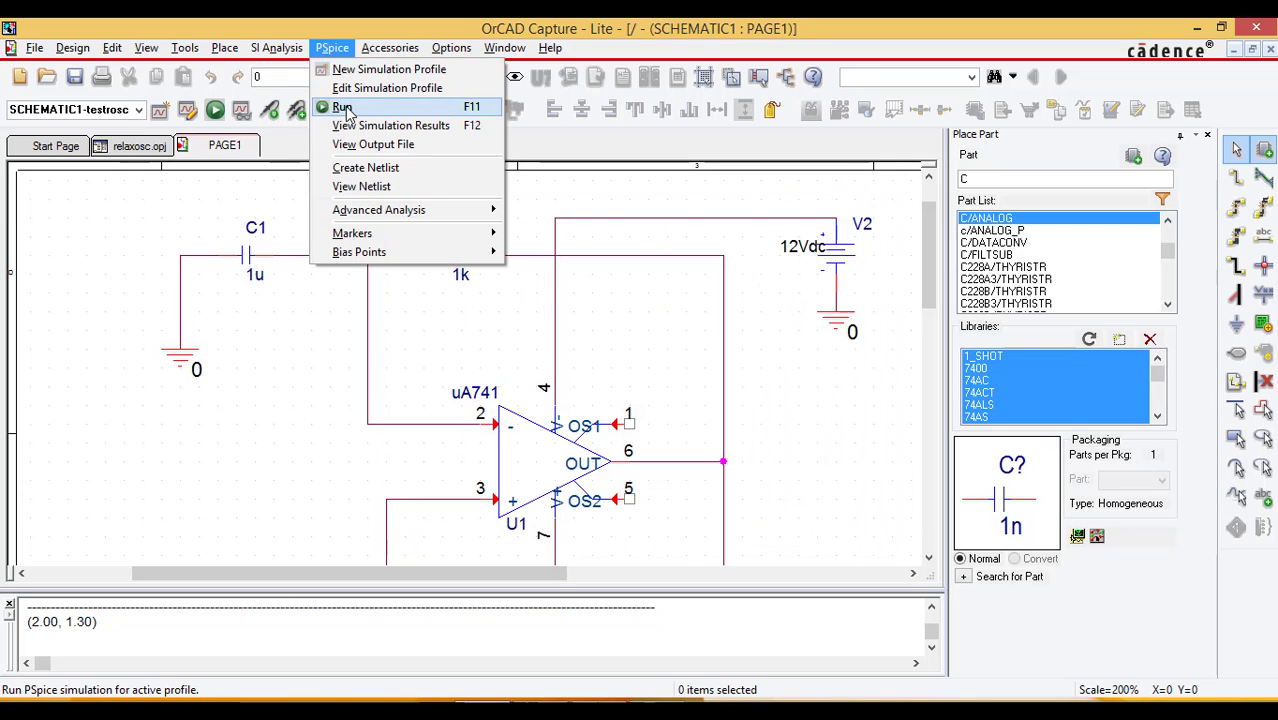
left_click(342, 106)
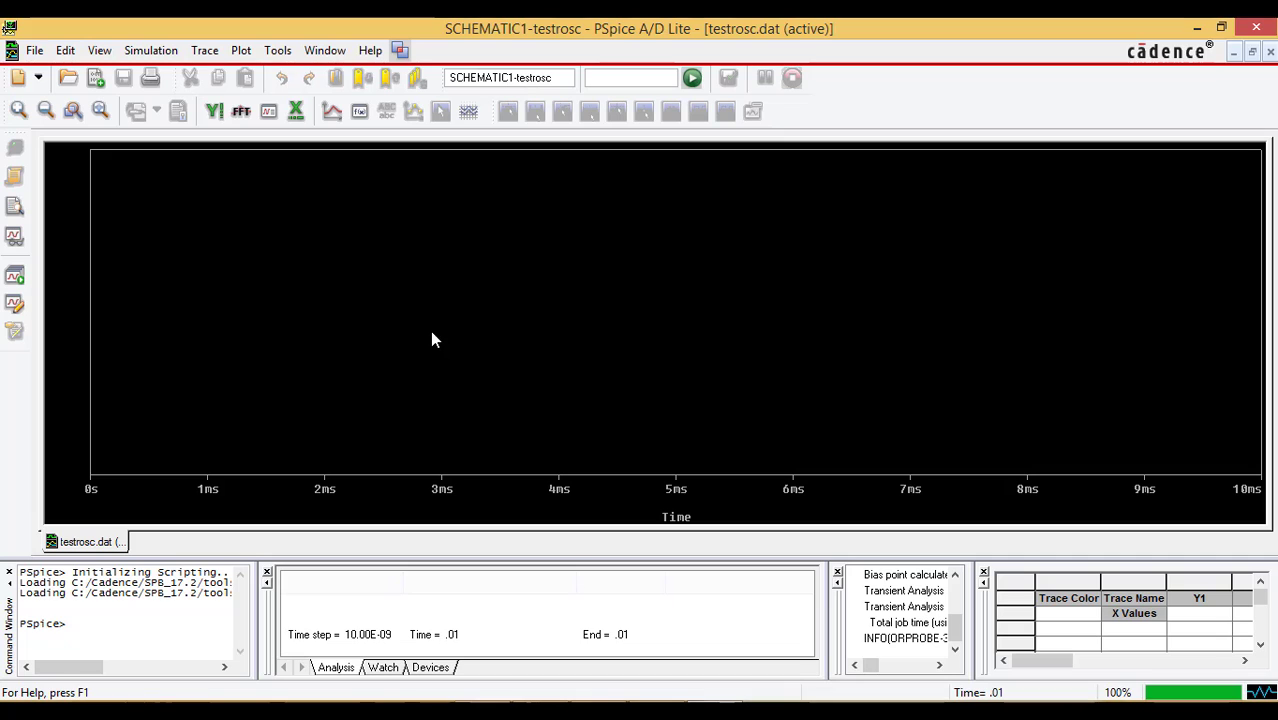
key("alt+Tab")
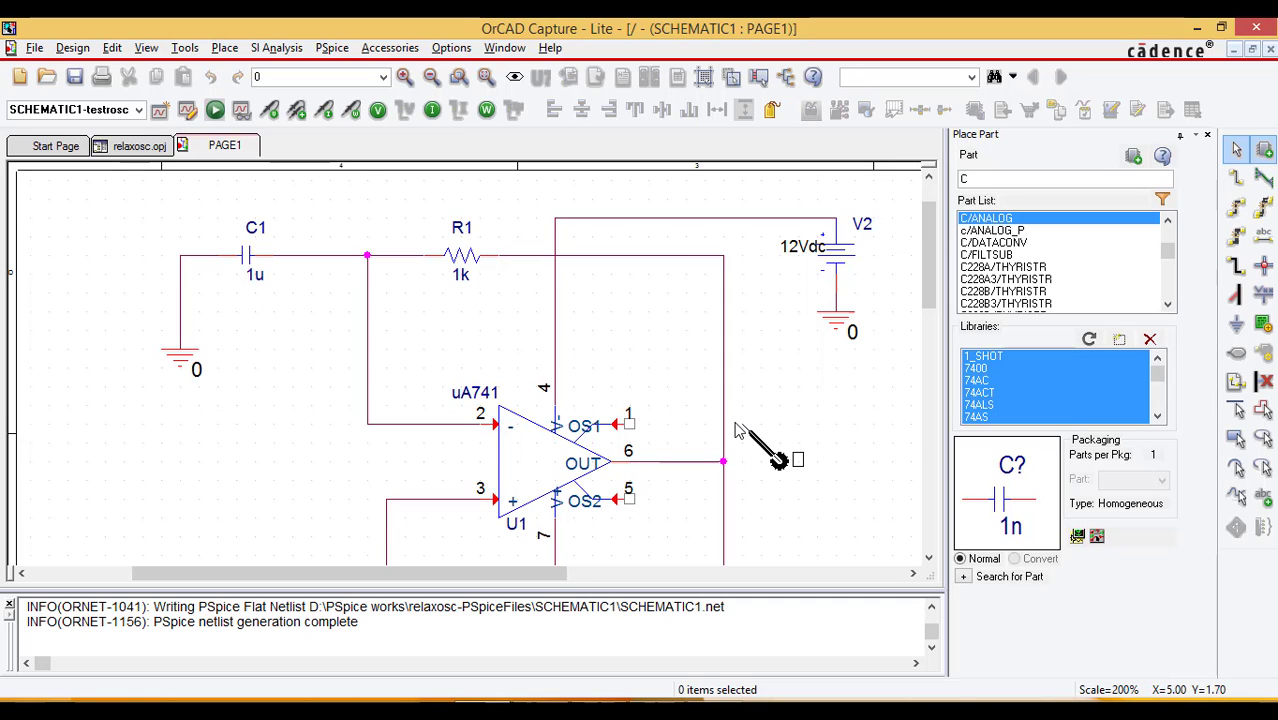
scroll(735, 430, "down", 1)
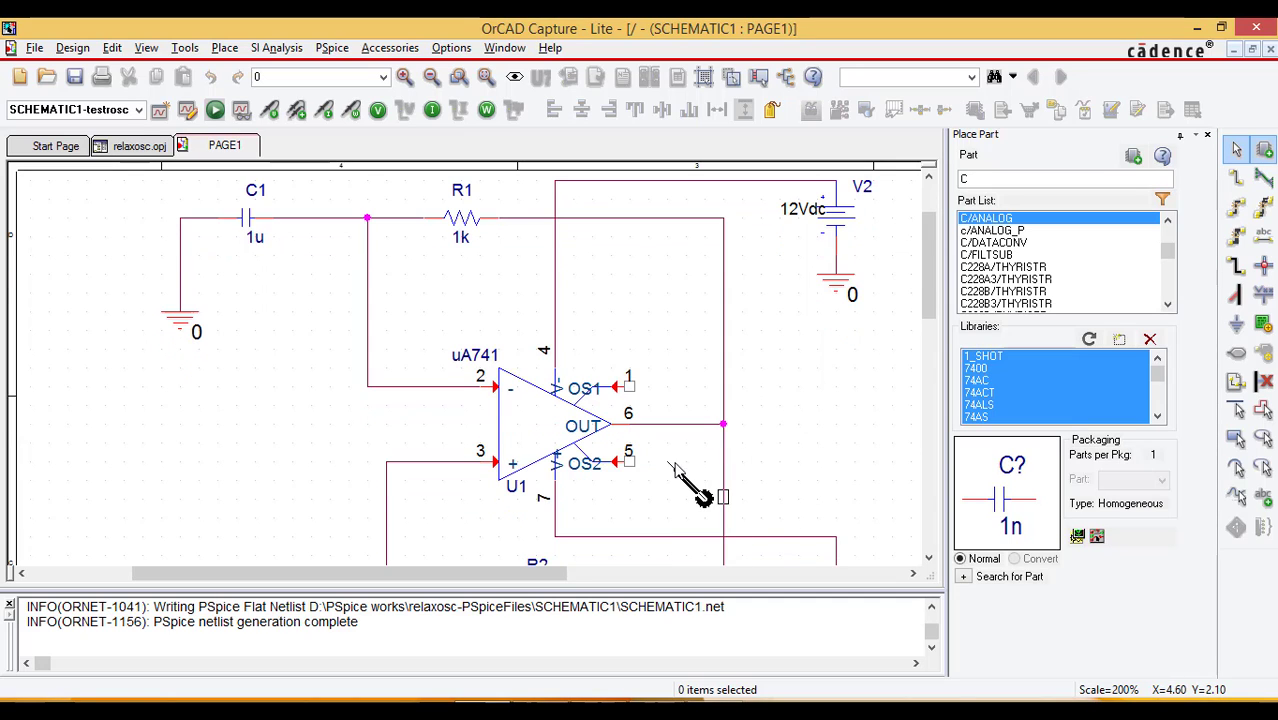
left_click(721, 426)
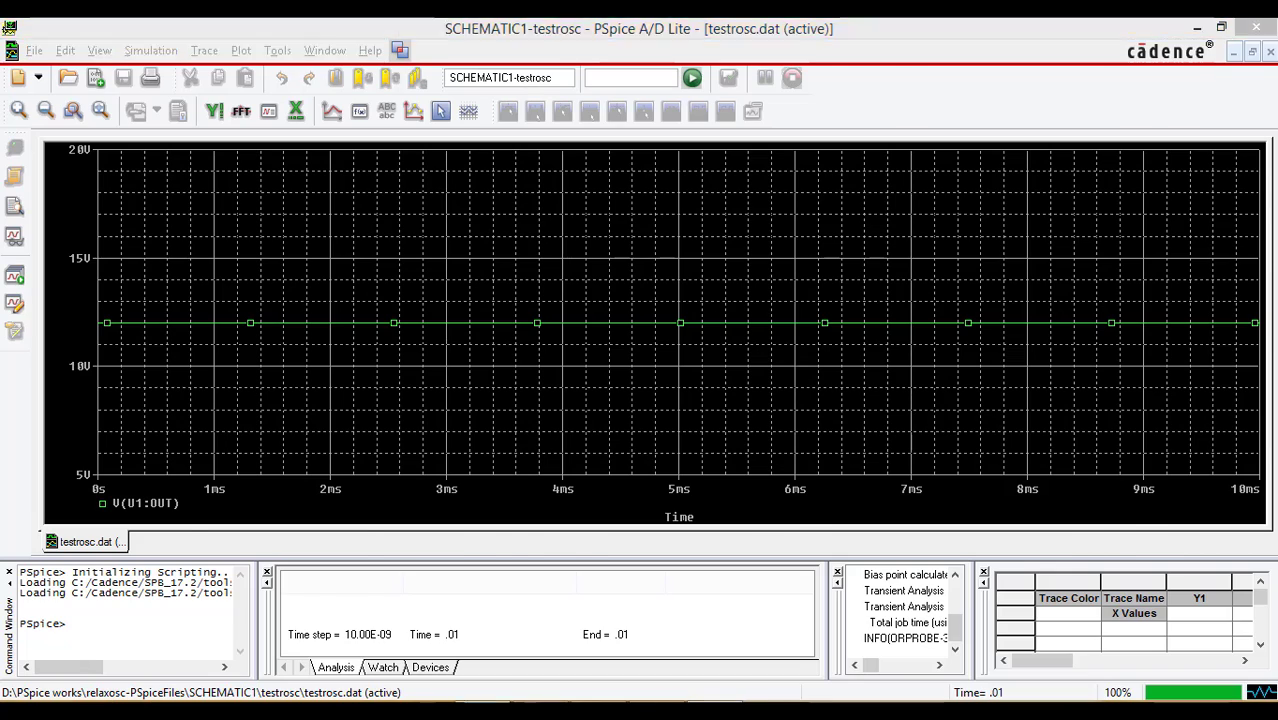
Rotate the 12Vdc source V2 and reseat it between the top wire and ground, negative terminal up
scroll(647, 395, "up", 1)
scroll(647, 395, "down", 2)
scroll(647, 395, "up", 1)
scroll(647, 395, "up", 1)
scroll(700, 400, "down", 3)
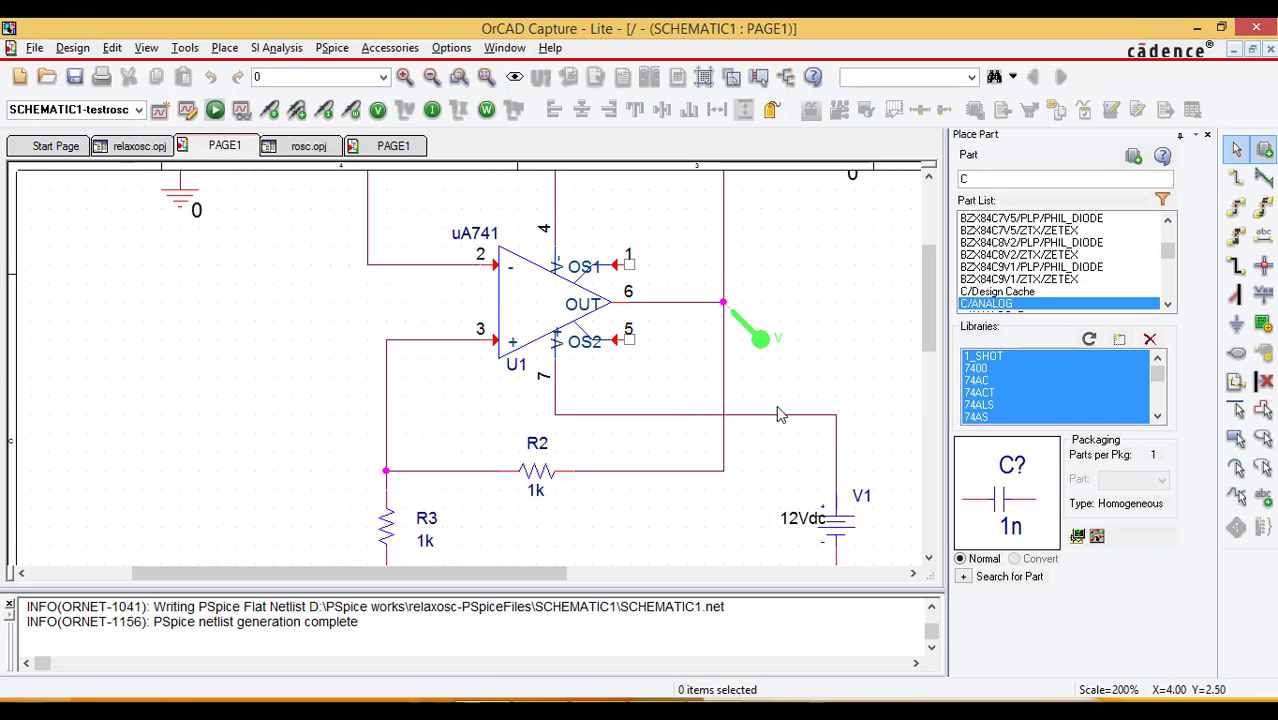
scroll(600, 346, "up", 3)
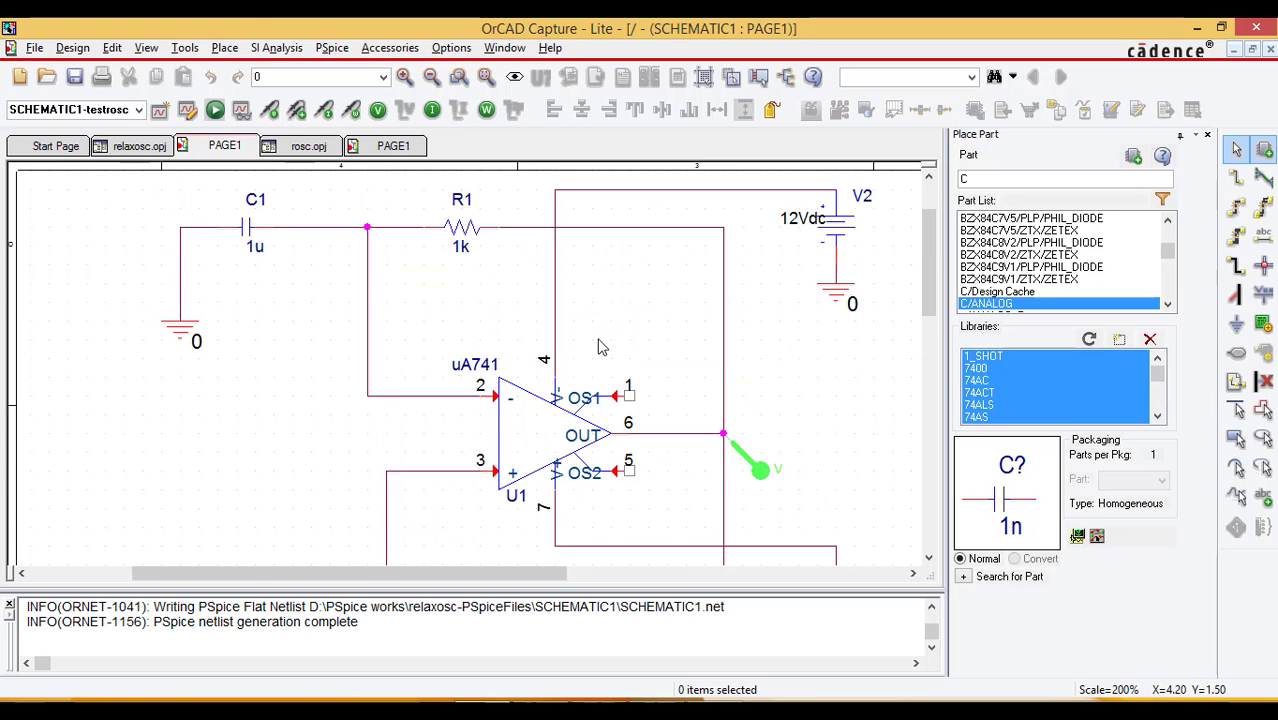
scroll(600, 346, "up", 1)
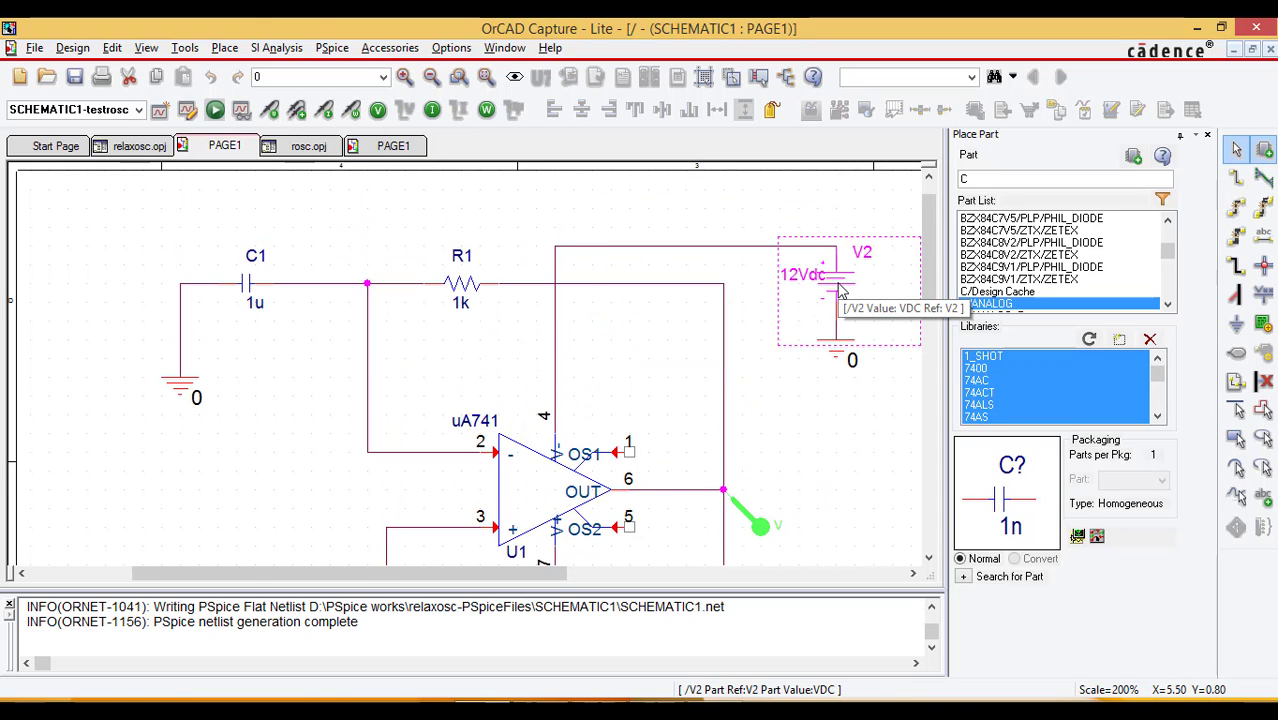
key("r")
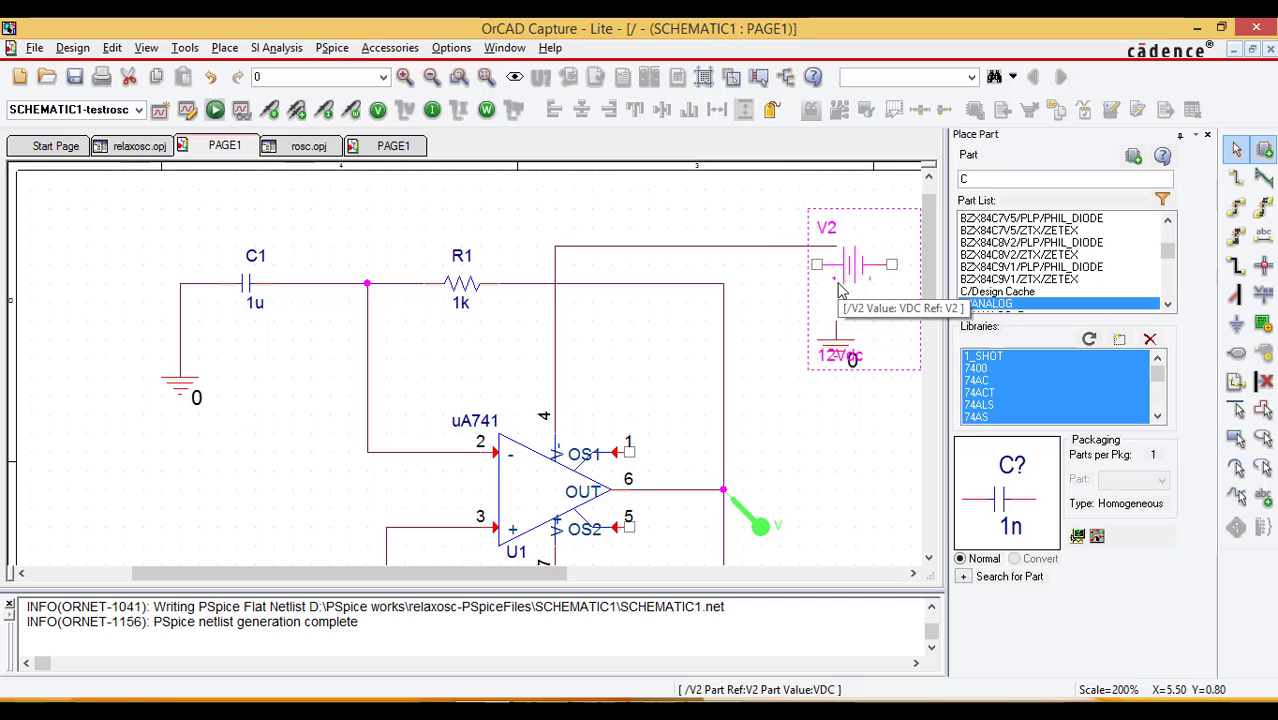
left_click_drag(840, 280, 840, 298)
left_click(866, 438)
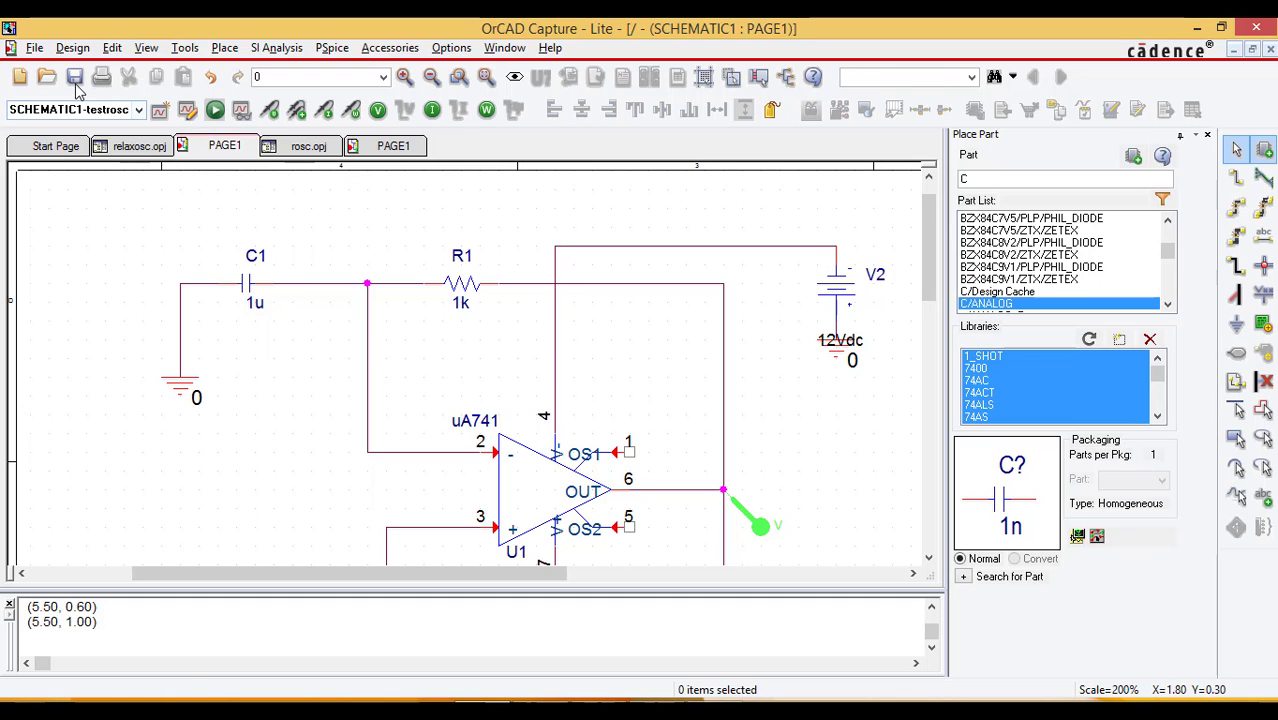
Rerun PSpice for the ±12V square-wave V(U1:OUT) and add a second plot pane above it
left_click(215, 110)
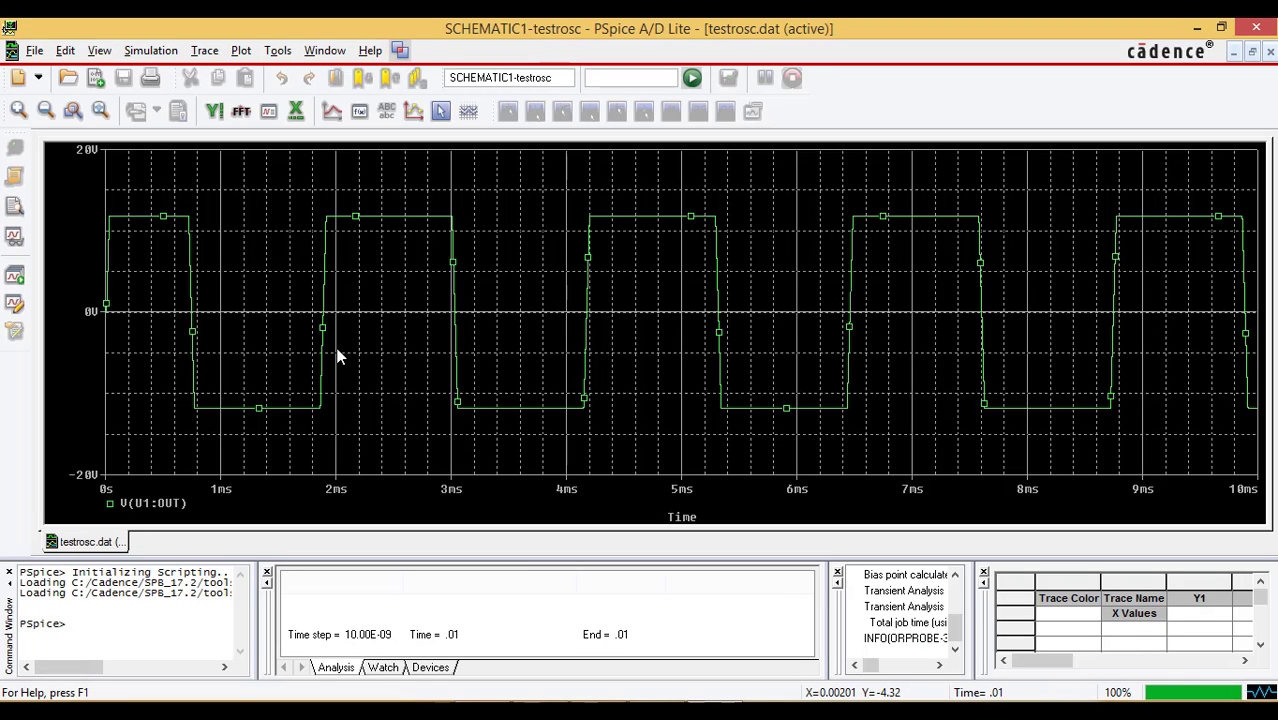
key("alt+Tab")
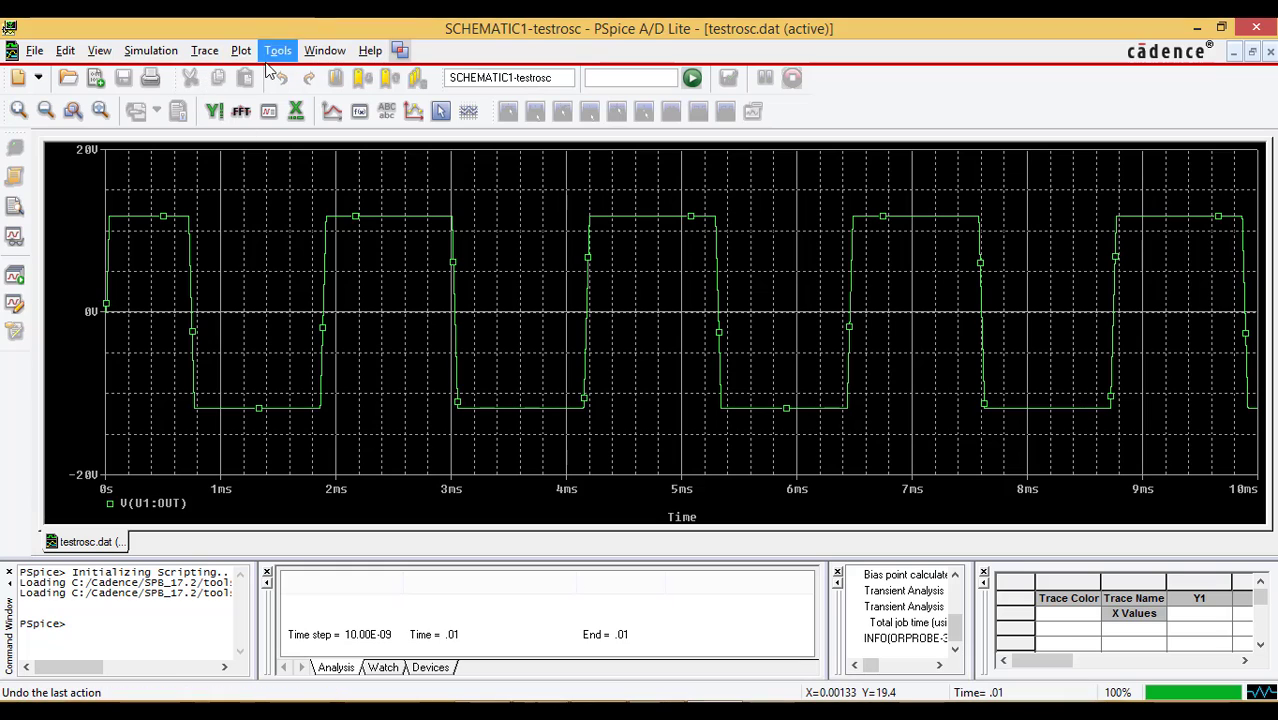
left_click(241, 50)
left_click(269, 133)
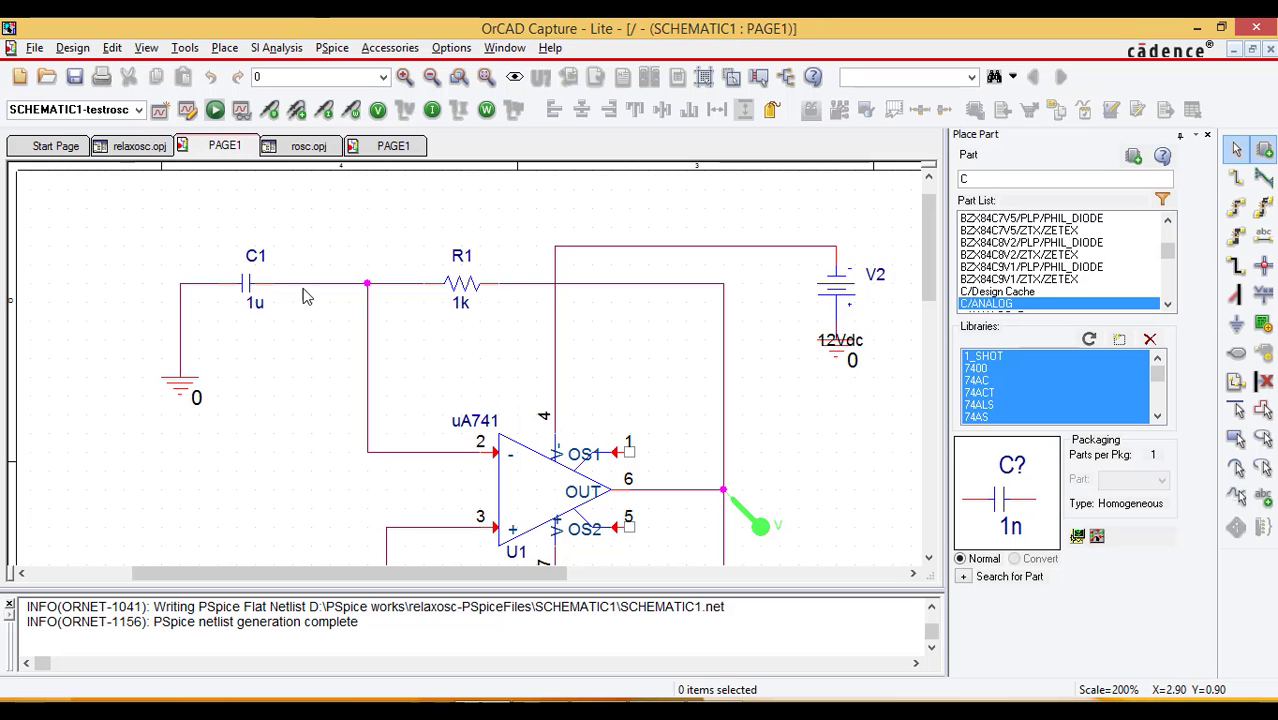
Place a voltage marker on the C1–R1 node to plot V(C1:2)
left_click(270, 110)
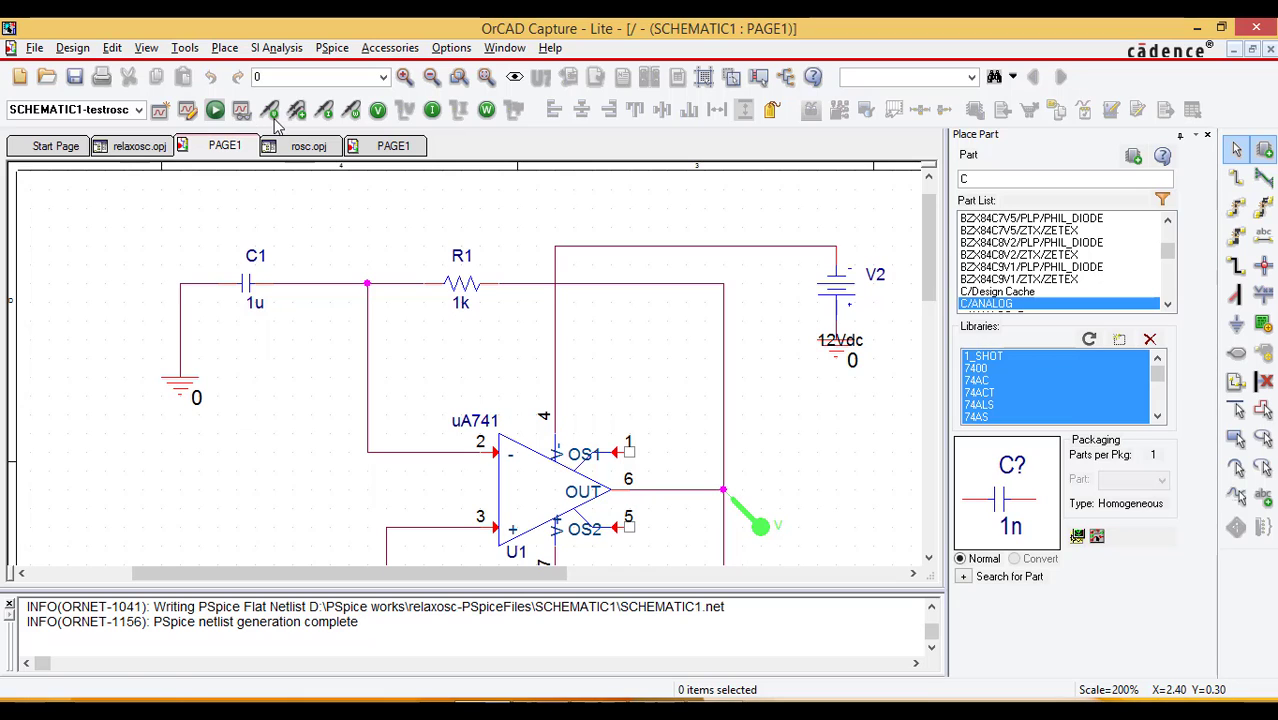
left_click(325, 290)
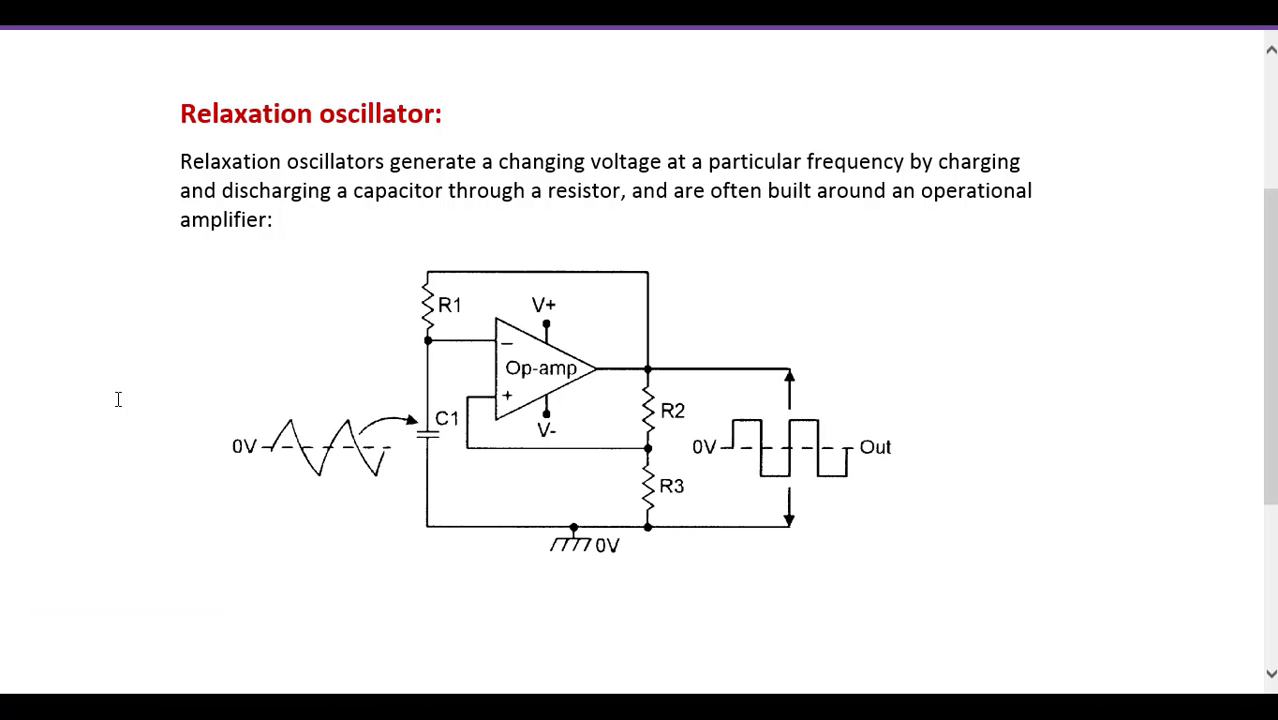
Mark the sawtooth capacitor voltage and square-wave output on the reference diagram, then return to the schematic
left_click_drag(163, 385, 435, 543)
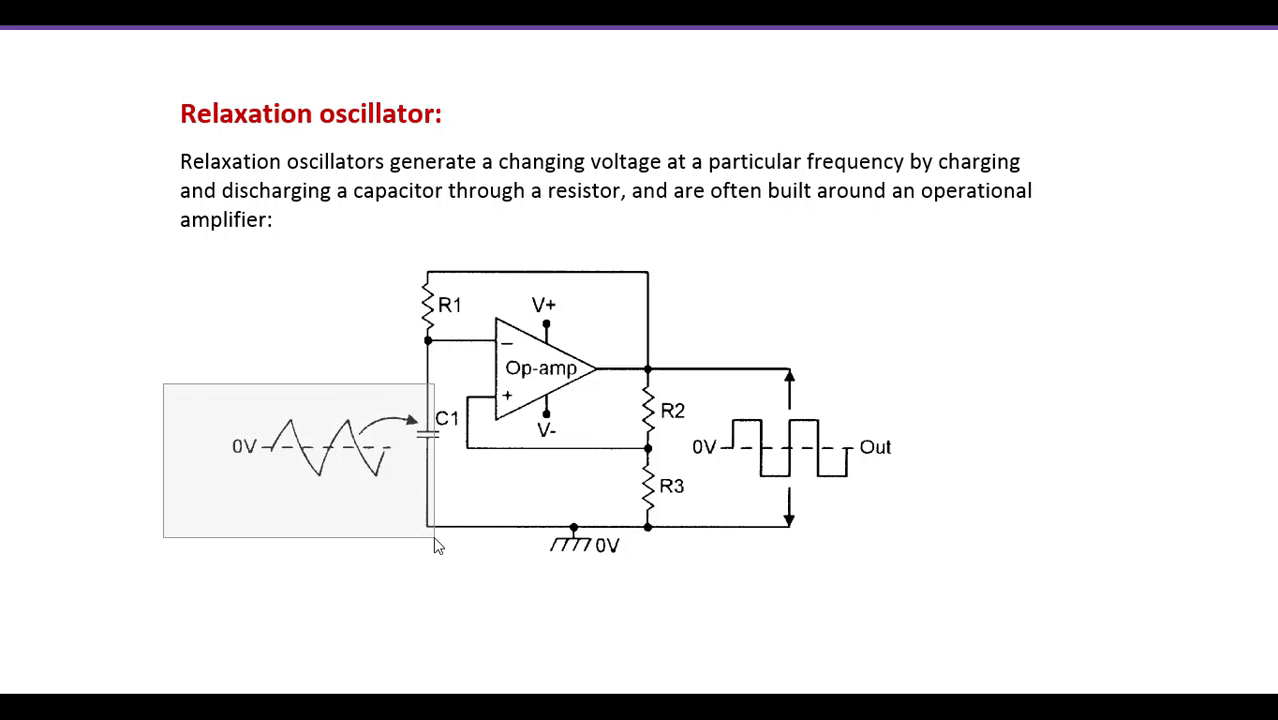
left_click_drag(435, 545, 436, 543)
left_click_drag(690, 389, 912, 518)
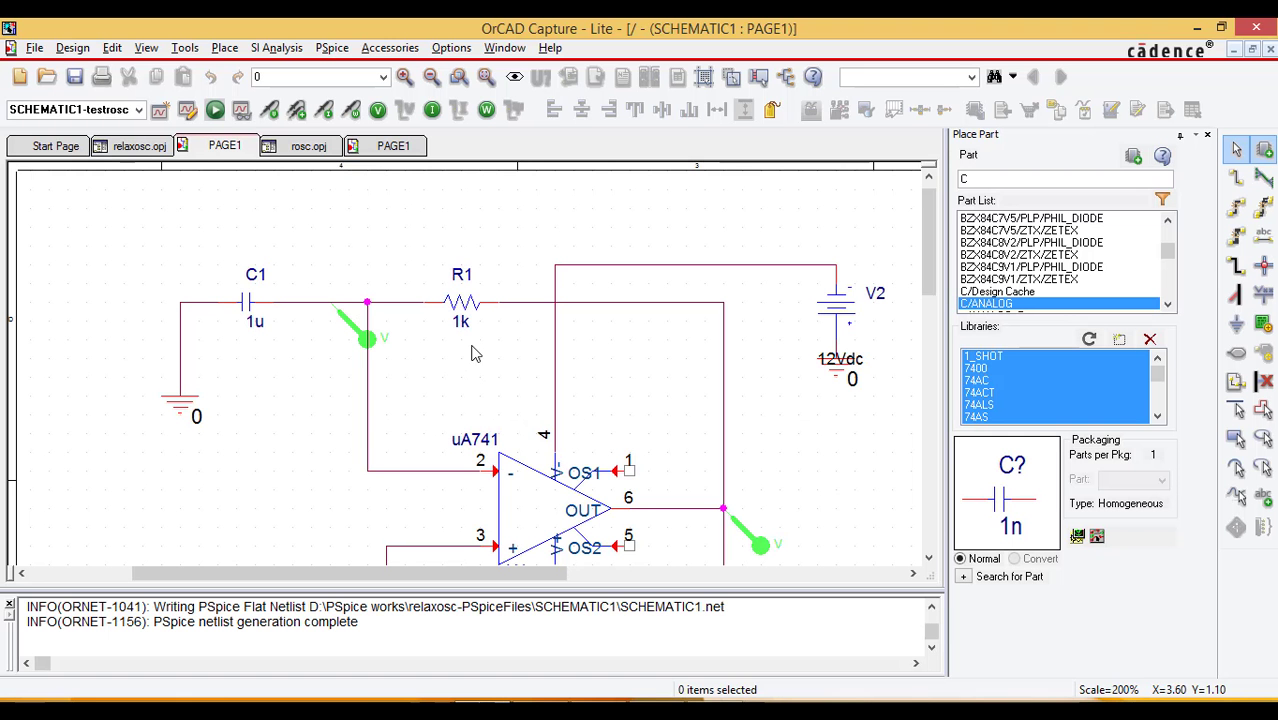
scroll(470, 345, "down", 1)
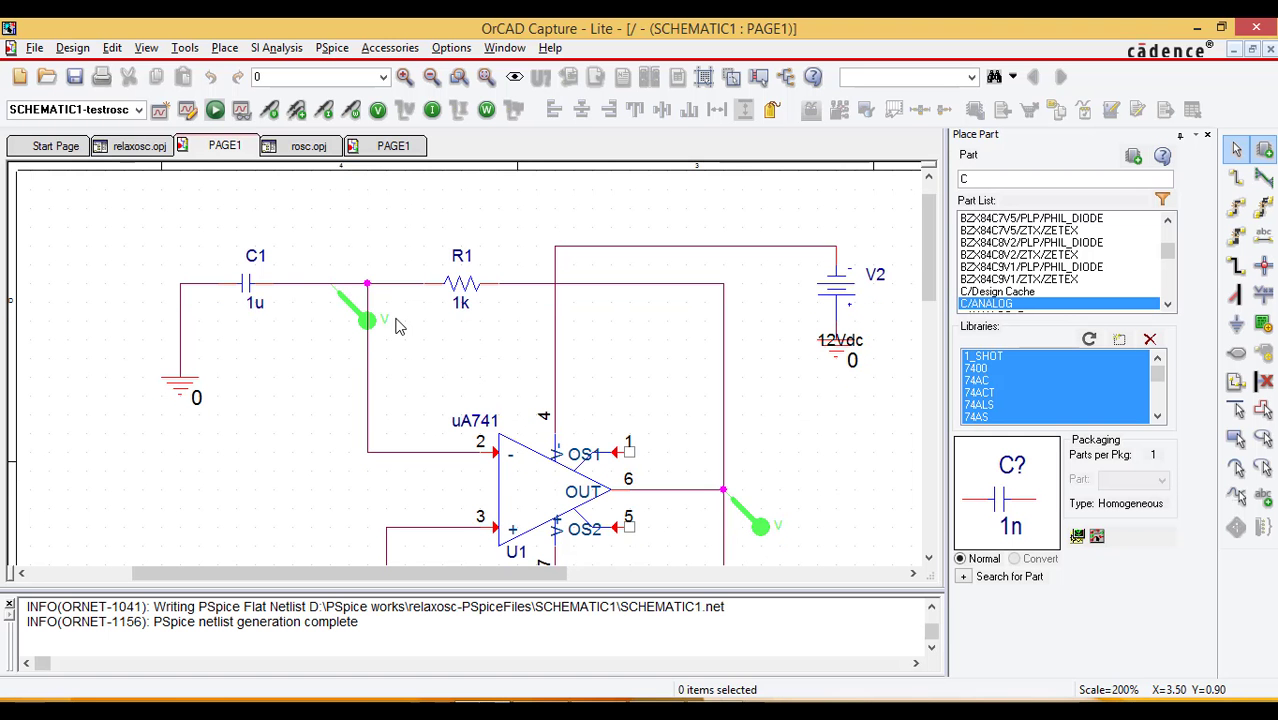
scroll(560, 430, "down", 3)
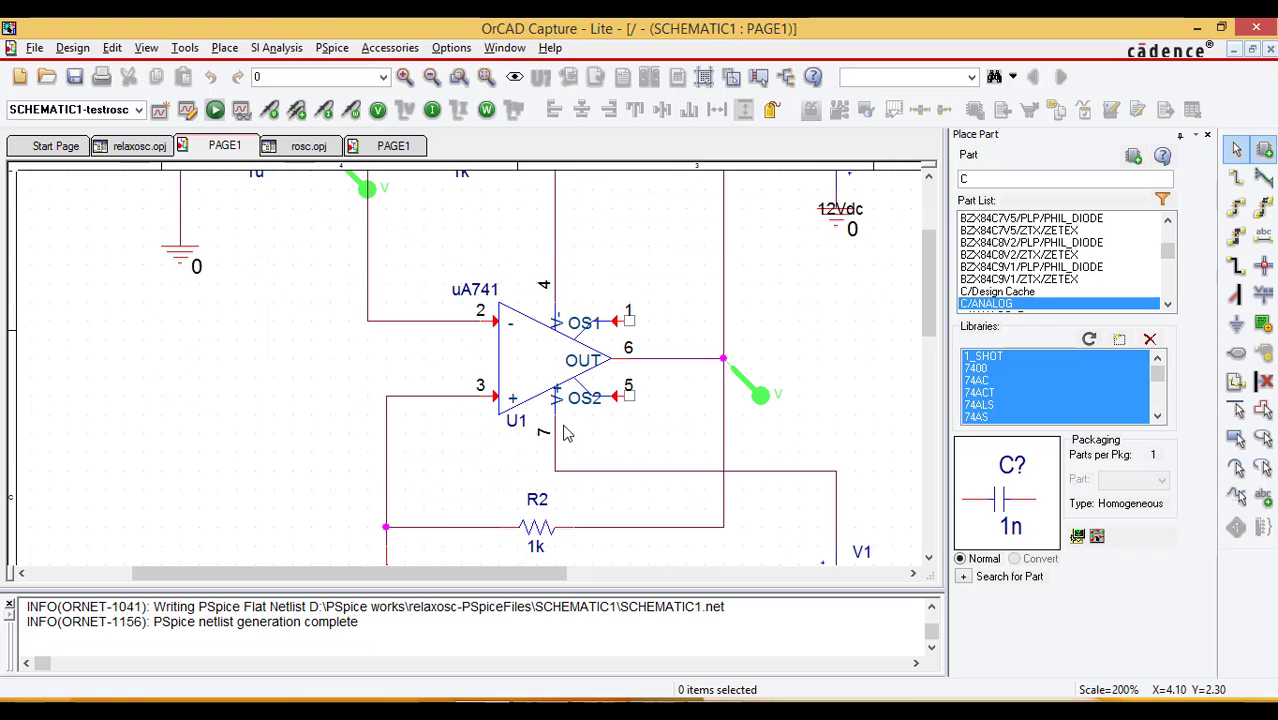
scroll(577, 374, "down", 2)
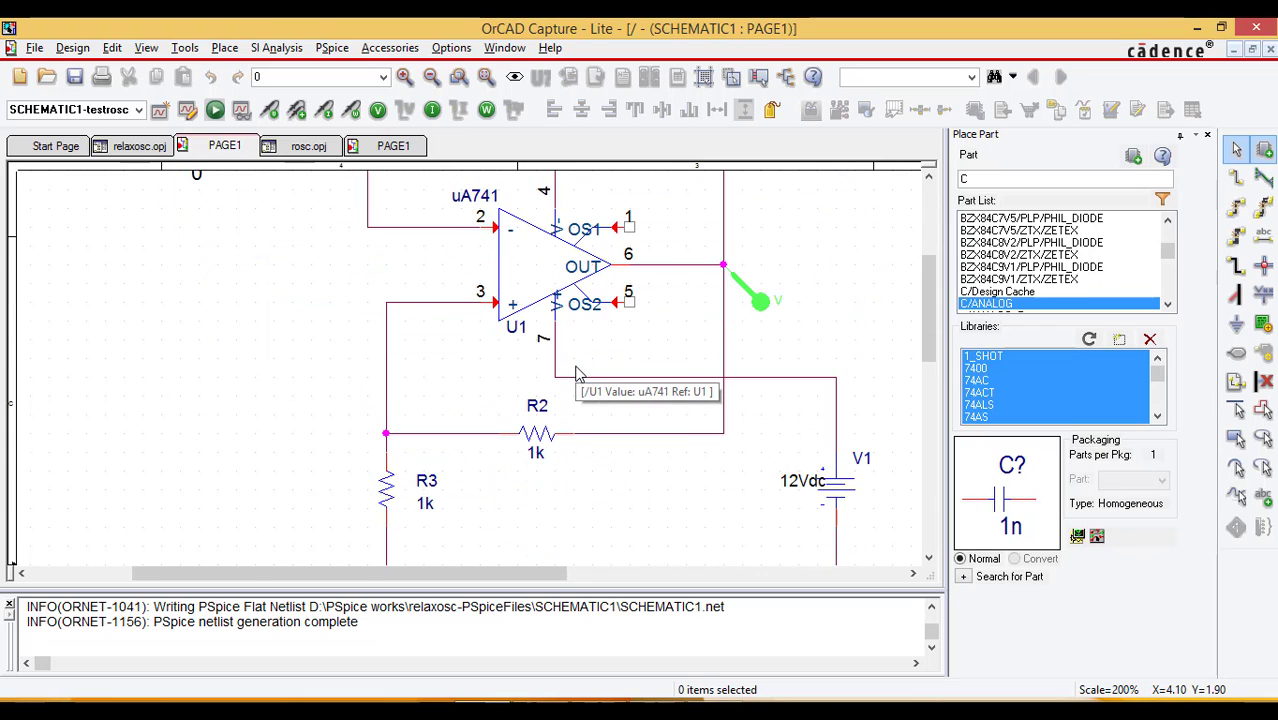